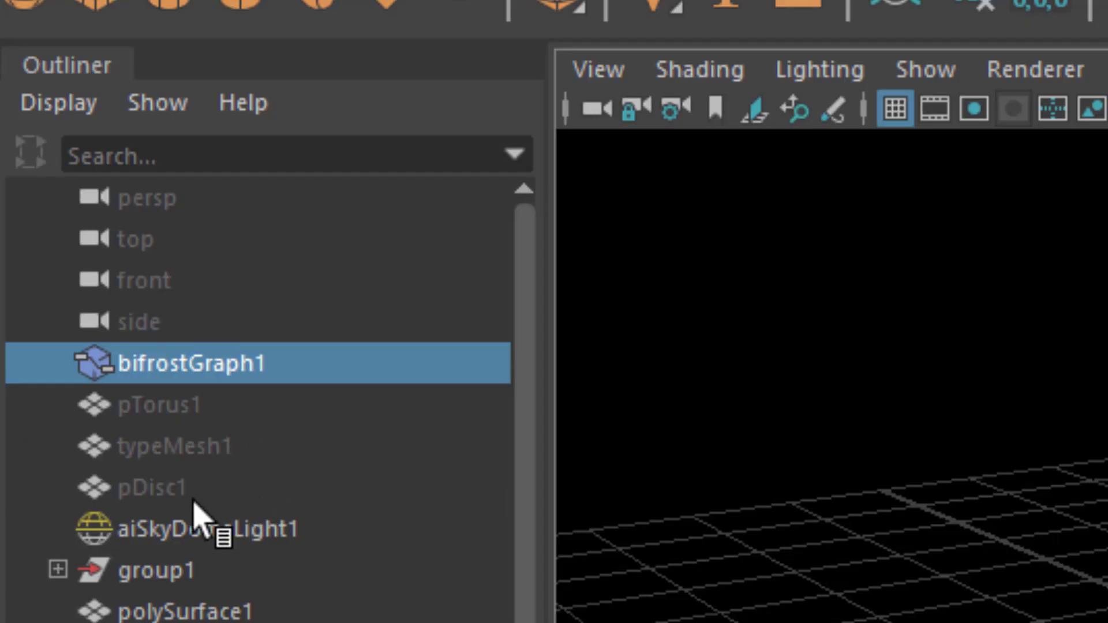
Step: Delete the unused pTorus1 and typeMesh1 objects from the Outliner
left_click(86, 211)
left_click_drag(183, 489, 203, 443)
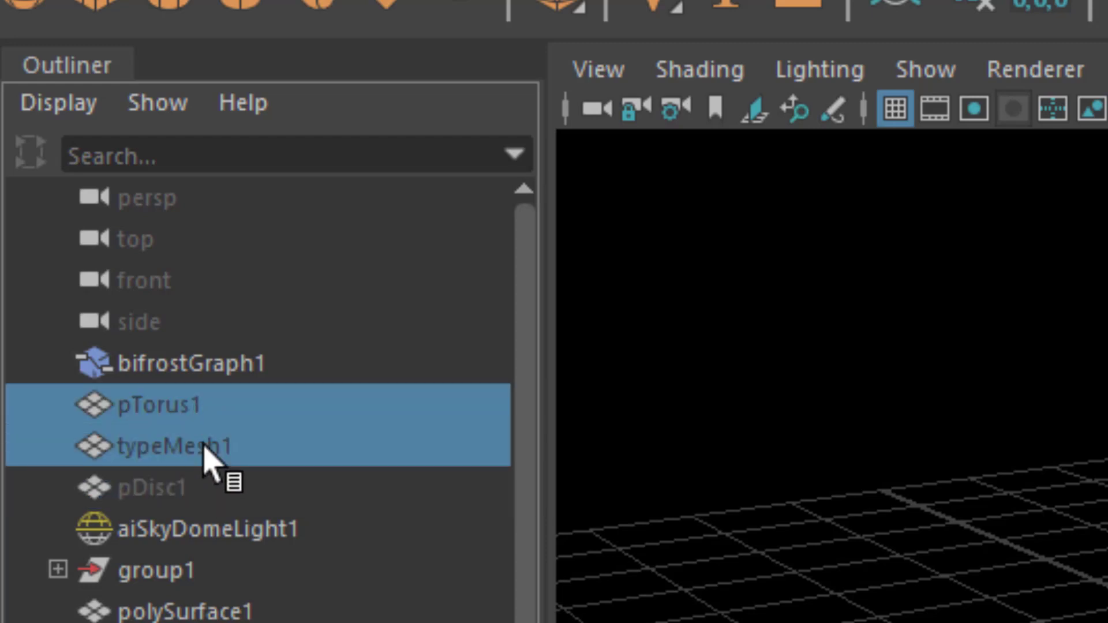
key("Delete")
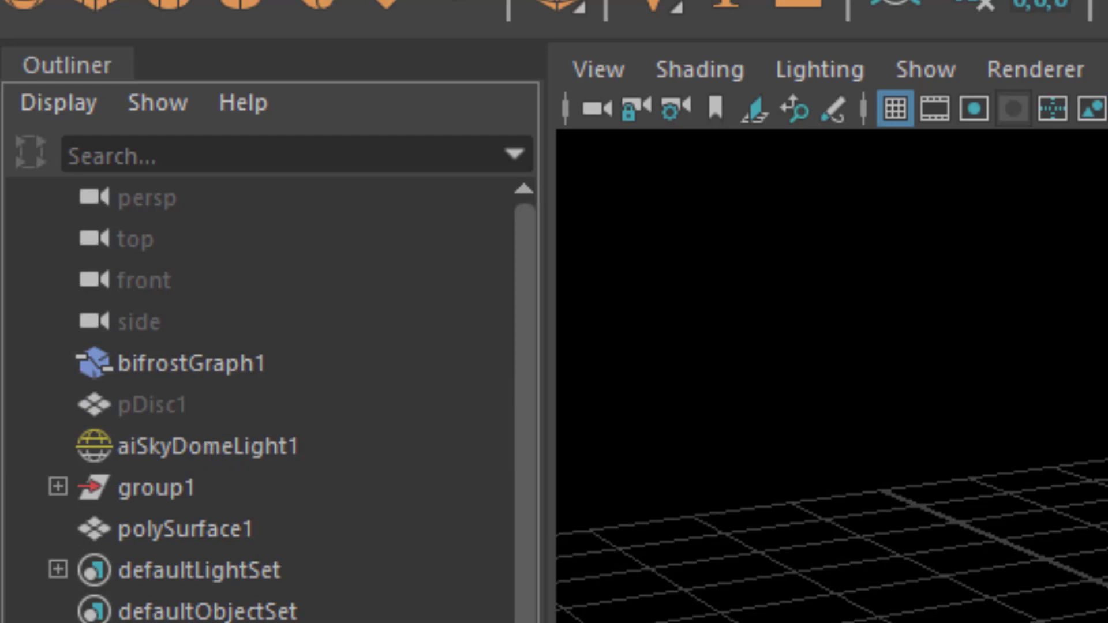
Step: Hide the original pDisc1 with Ctrl+H and enlarge the Bifrost Graph Editor over the scene
mouse_move(180, 421)
middle_mouse_down()
mouse_move(213, 445)
mouse_move(380, 421)
mouse_move(179, 412)
mouse_move(240, 425)
mouse_move(176, 411)
middle_mouse_up()
left_click(176, 411)
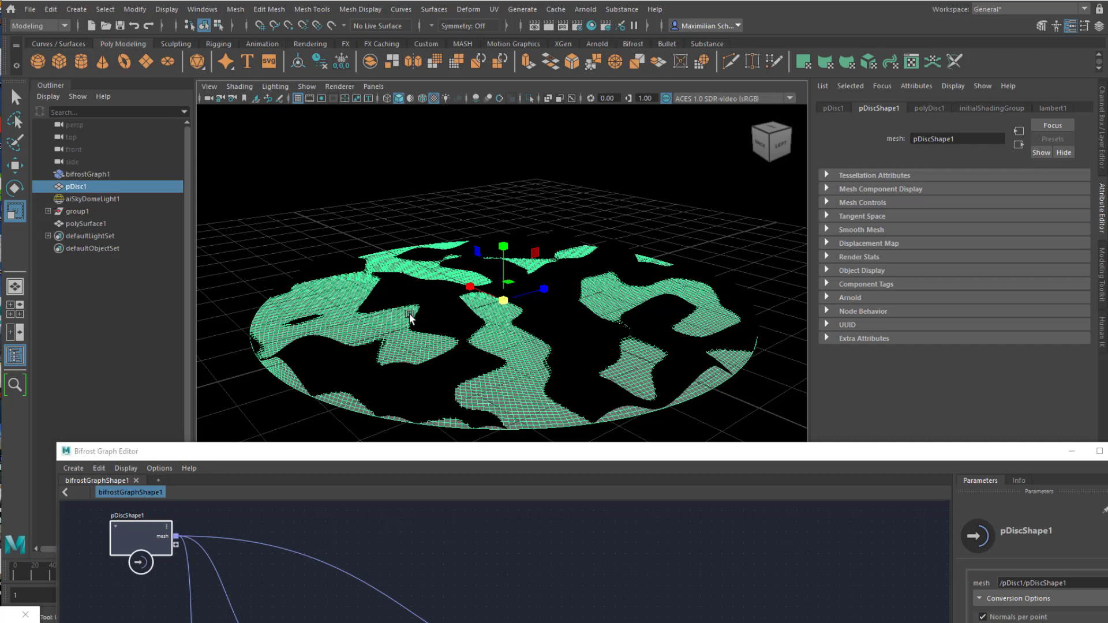
key("ctrl+h")
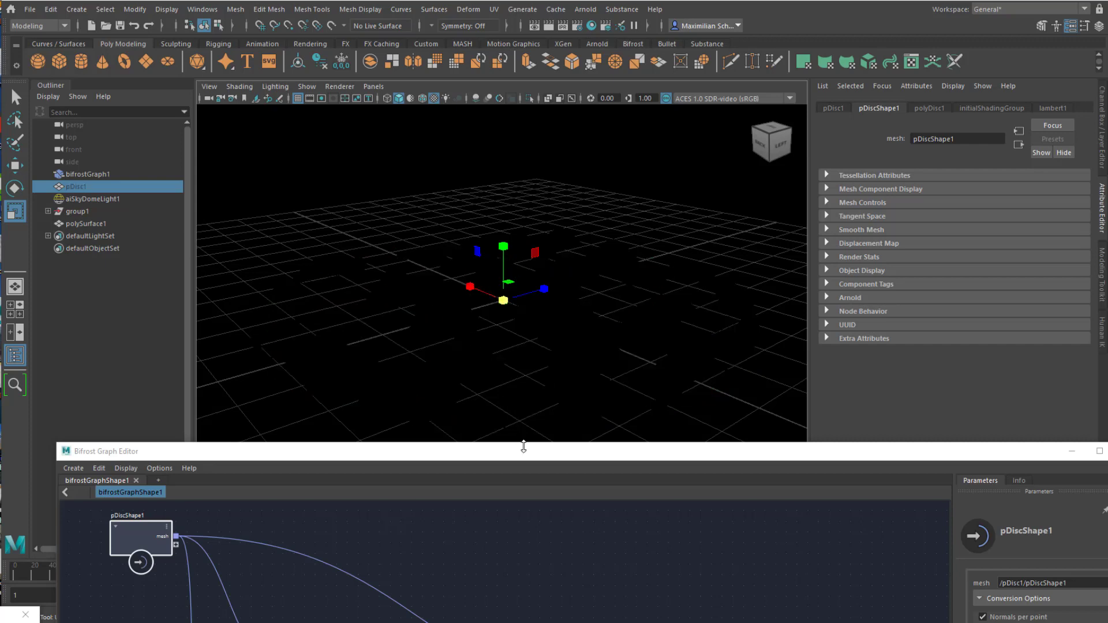
left_click_drag(515, 452, 496, 5)
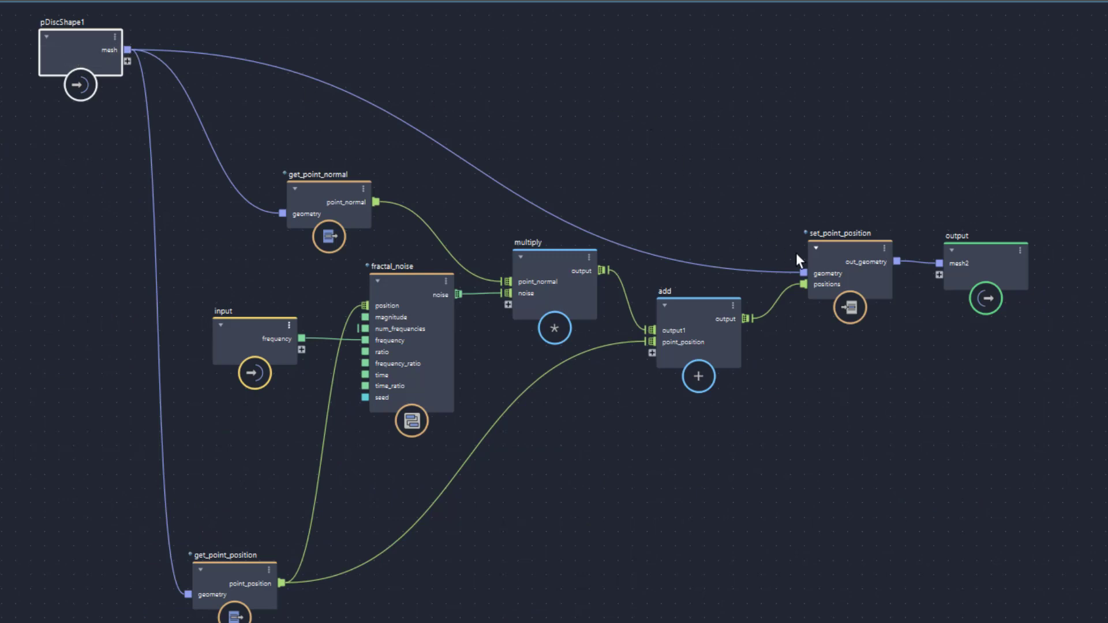
Step: Move set_point_position slightly up-left and the output node to the right
mouse_move(858, 258)
left_mouse_down()
mouse_move(850, 221)
mouse_move(850, 243)
left_mouse_up()
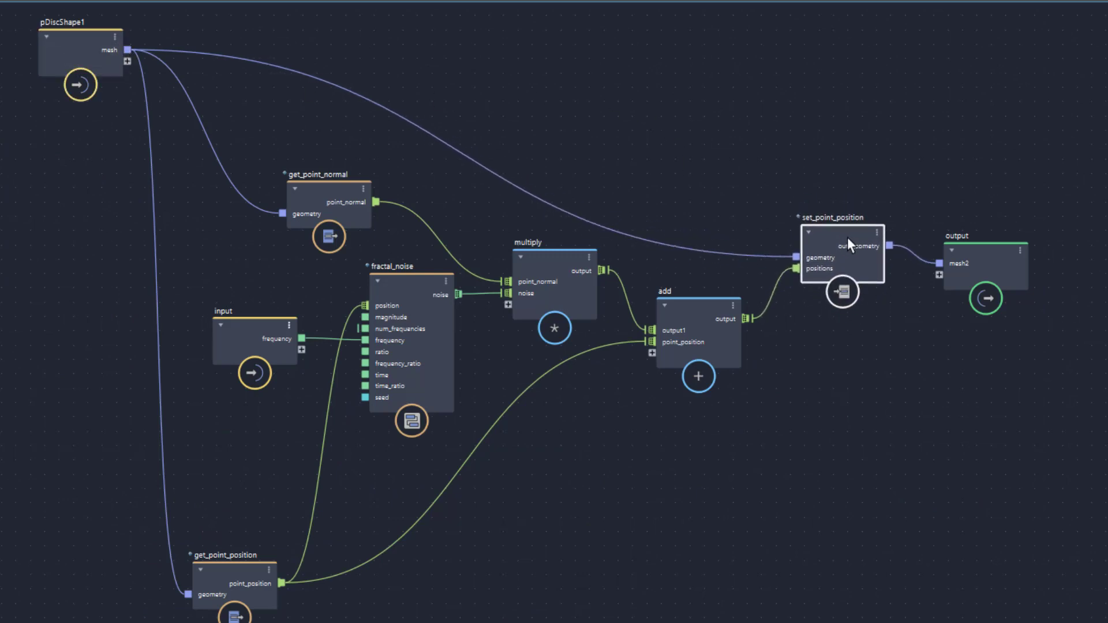
left_click_drag(970, 261, 1014, 249)
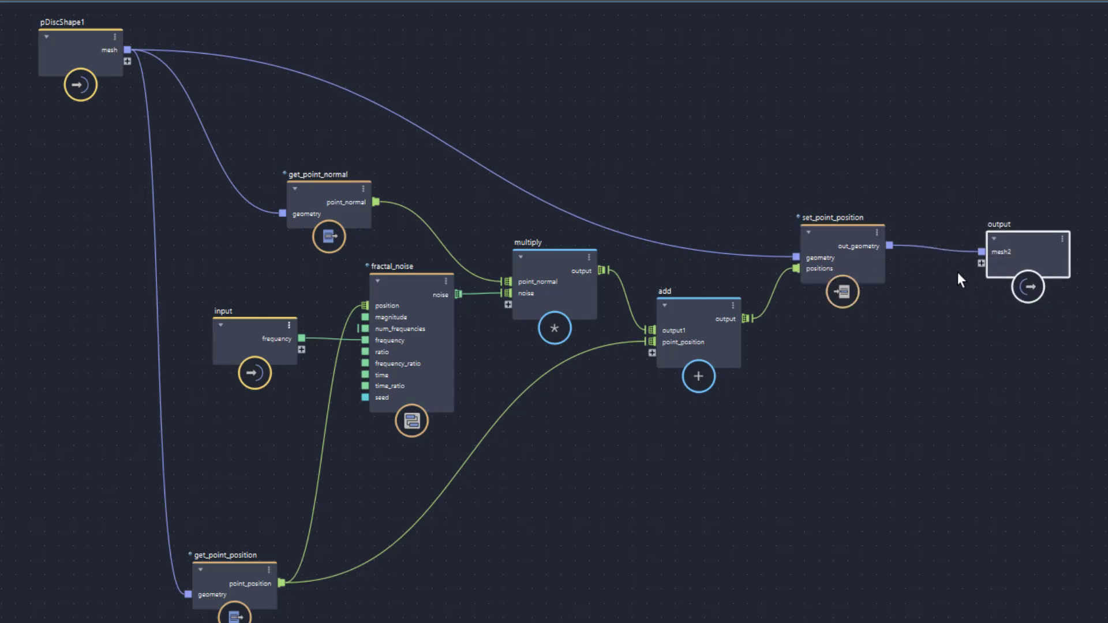
Step: Select pDiscShape1, then nudge the get_point_normal node a little to the left
left_click(67, 44)
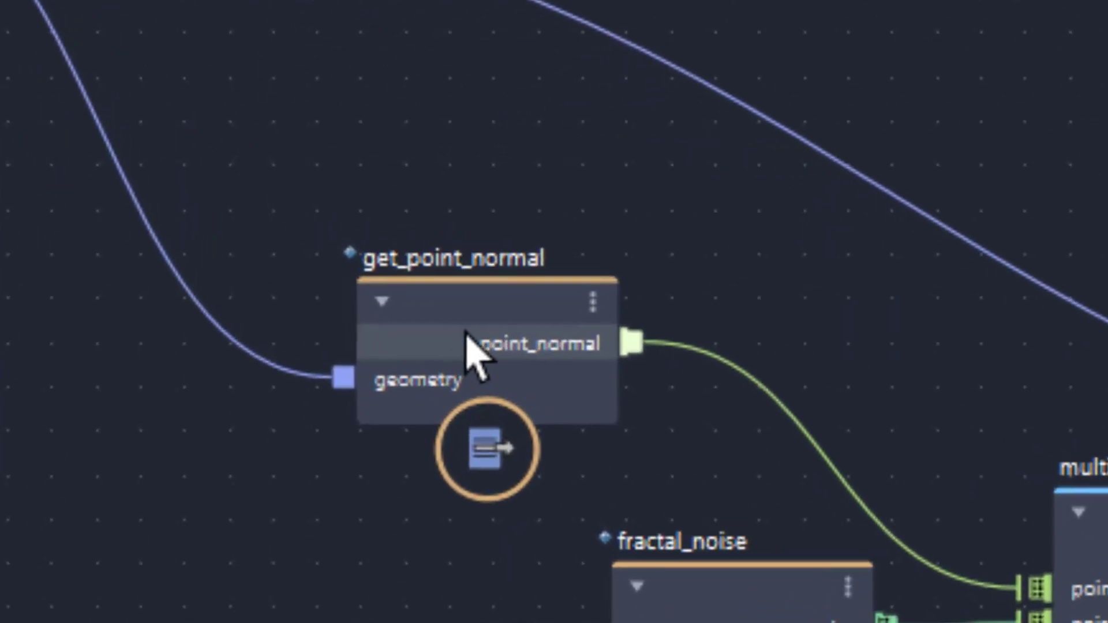
left_click(483, 333)
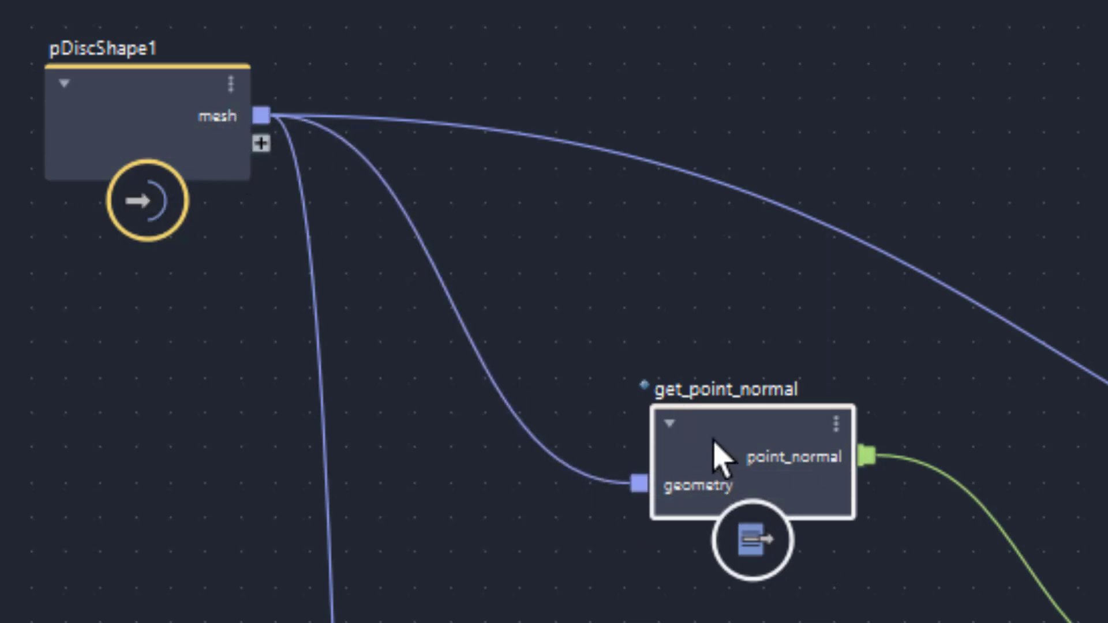
left_click_drag(750, 426, 735, 425)
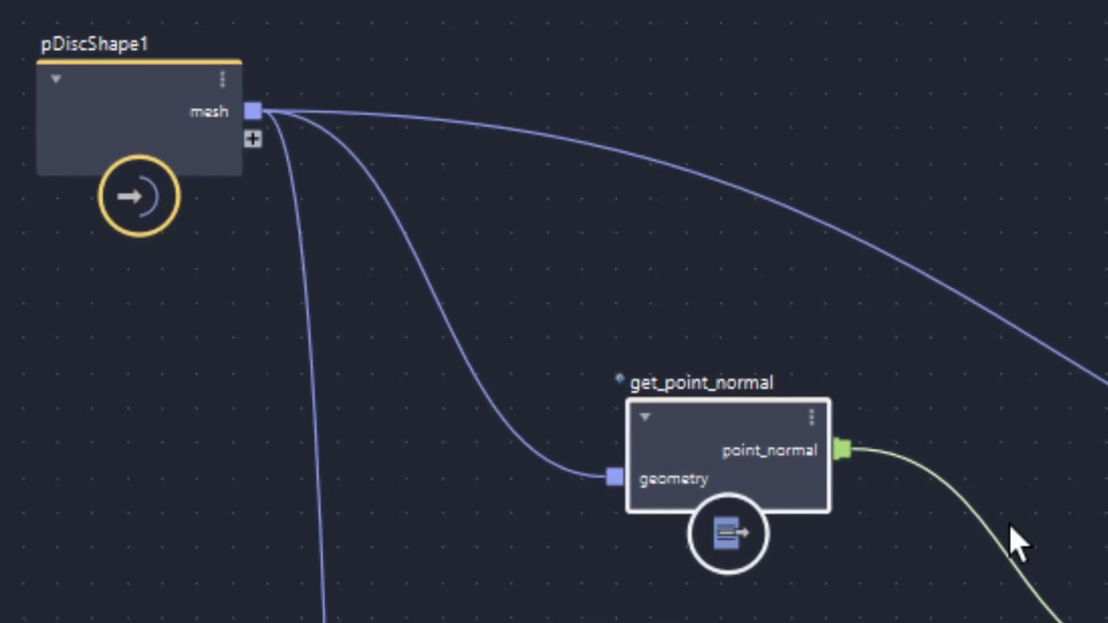
Step: Add a watchpoint on the point_normal wire (12481 points, all 0,1,0) and move multiply down-right
right_click(860, 456)
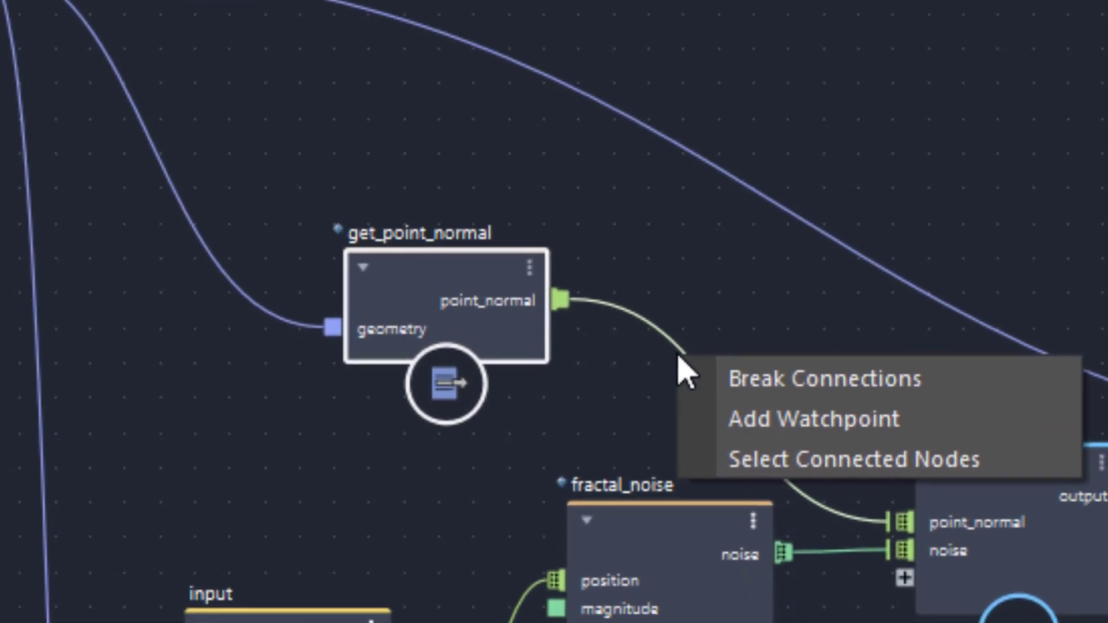
left_click(811, 418)
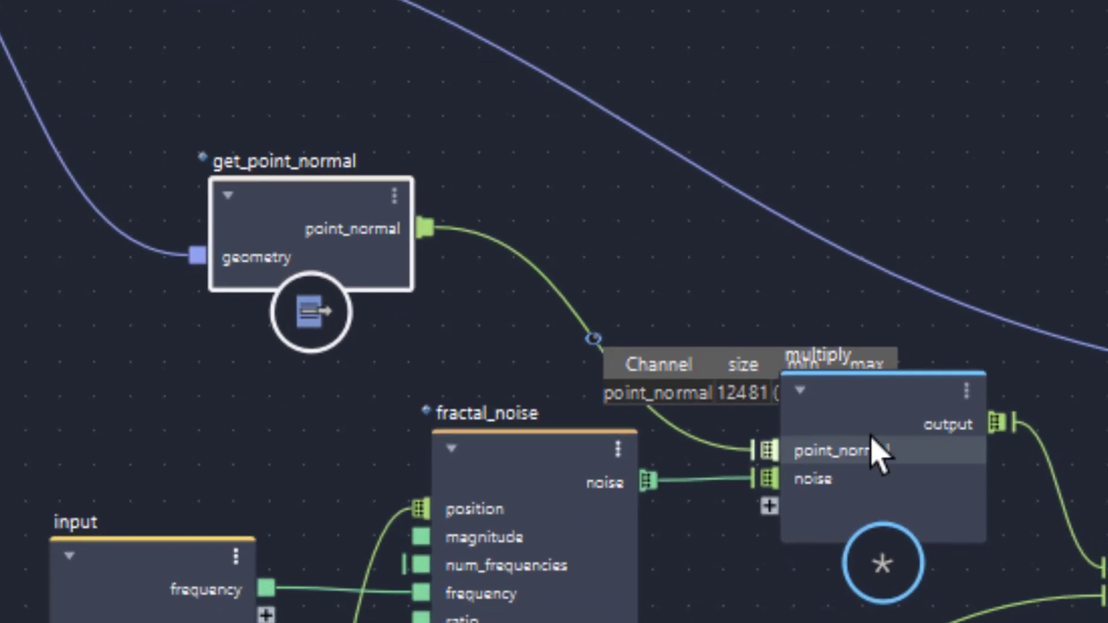
left_click(871, 442)
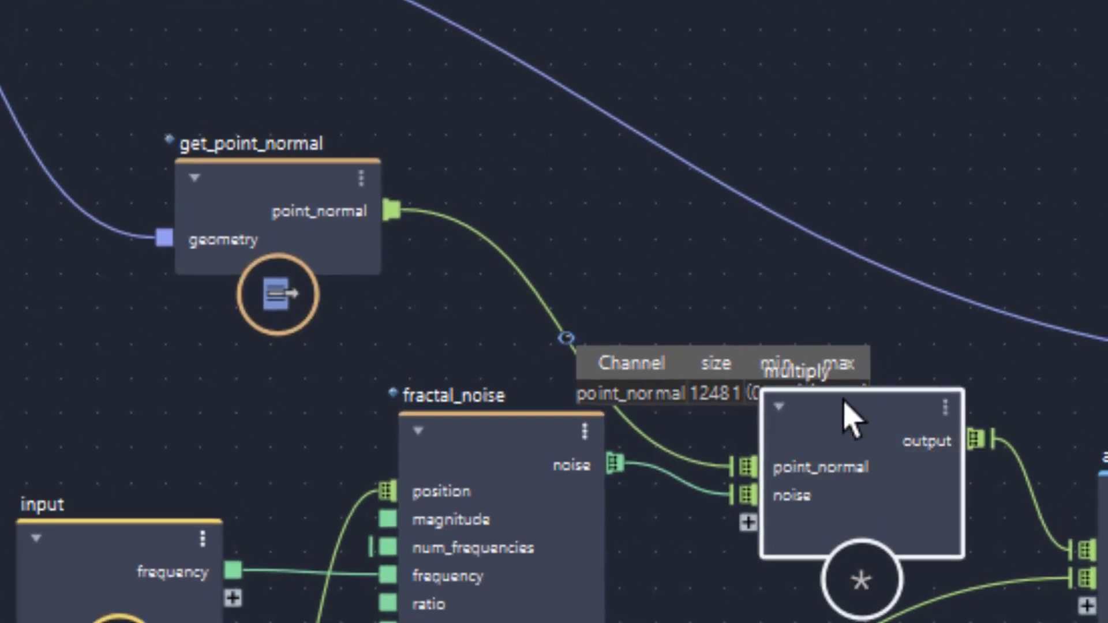
left_click_drag(841, 400, 845, 456)
Step: Move fractal_noise to the left and remove the point_normal watchpoint
left_click_drag(544, 412, 511, 412)
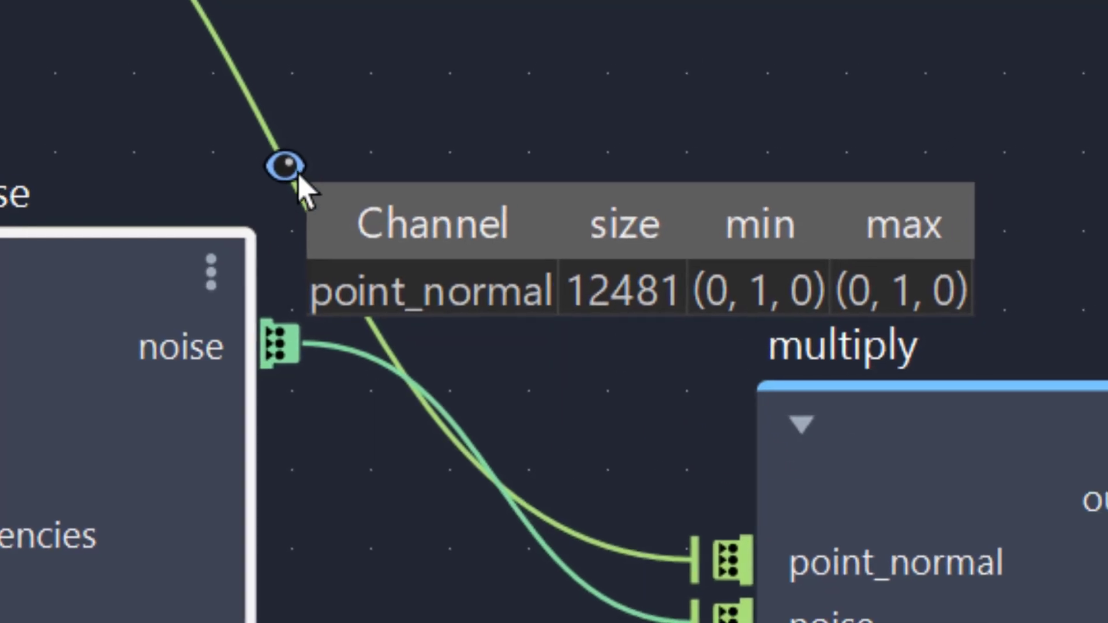
right_click(284, 162)
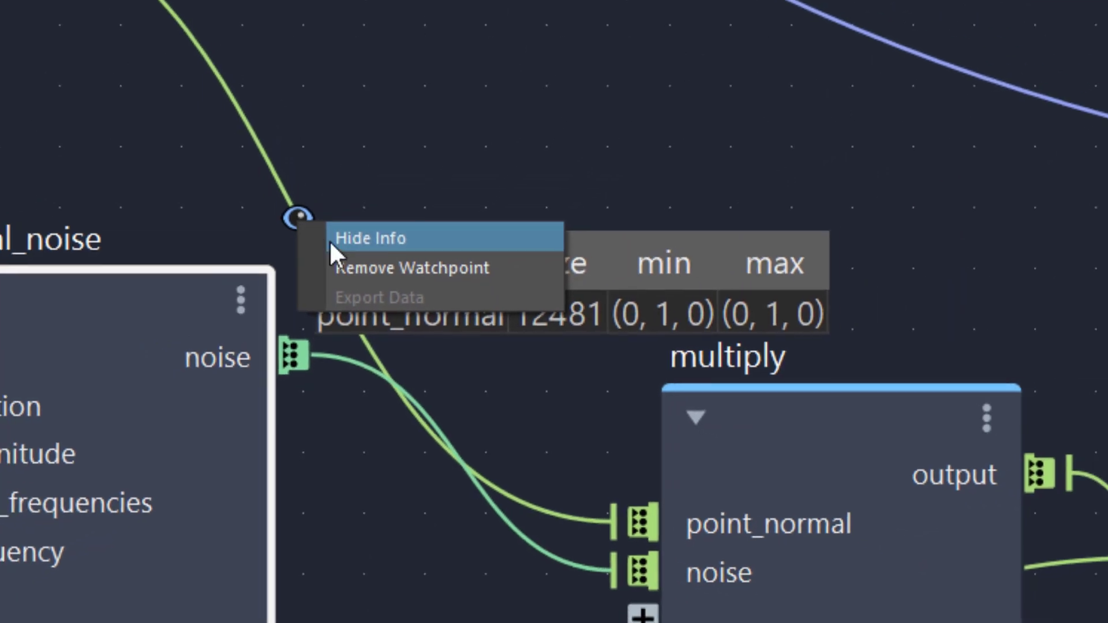
left_click(375, 256)
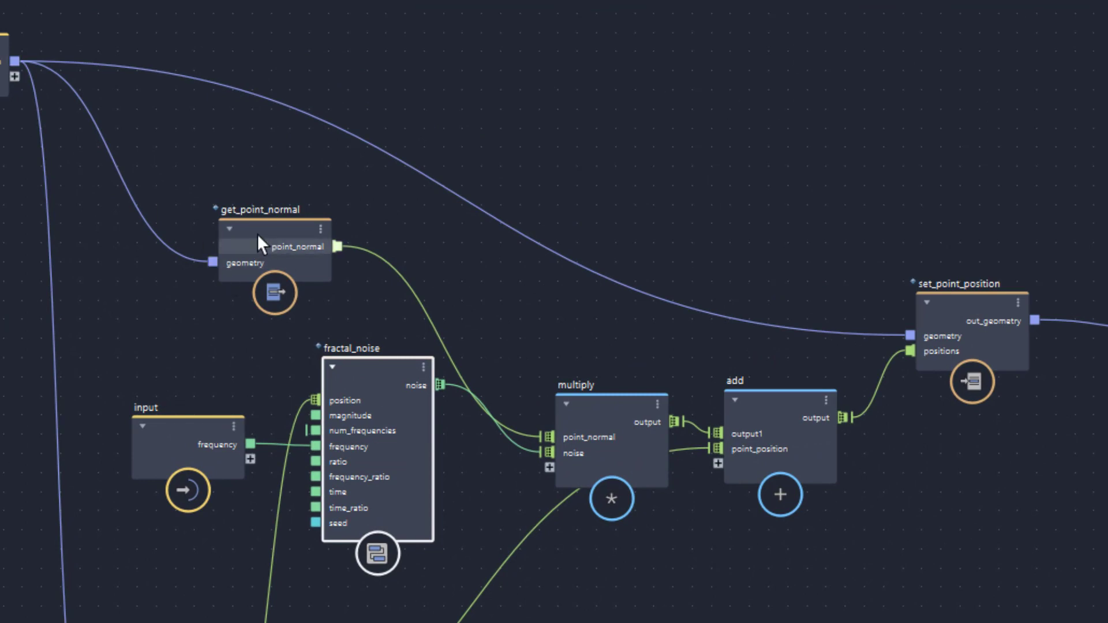
Step: Raise get_point_normal, move set_point_position right and up, and shift get_point_position up-left
left_click_drag(256, 237, 259, 238)
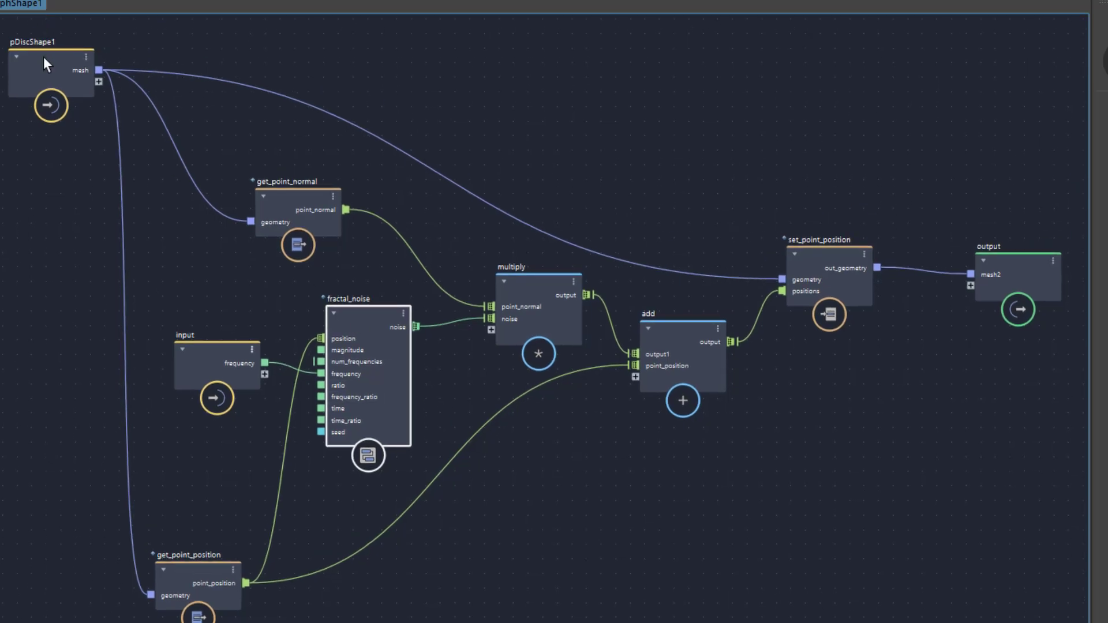
left_click_drag(823, 262, 837, 257)
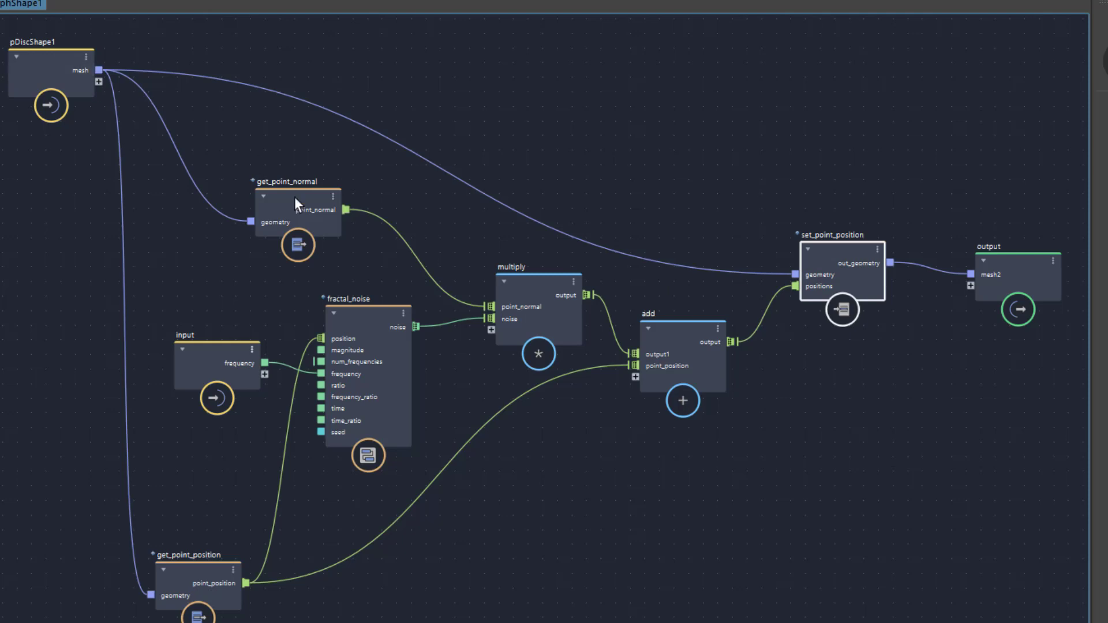
mouse_move(293, 196)
left_mouse_down()
mouse_move(292, 205)
mouse_move(292, 189)
left_mouse_up()
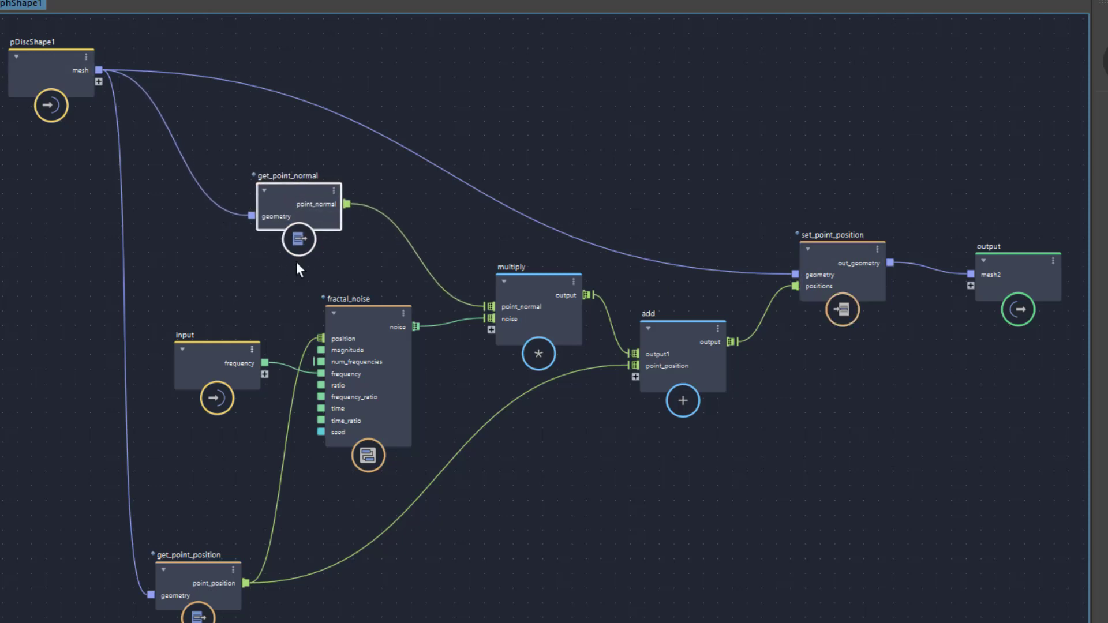
left_click_drag(191, 576, 186, 552)
left_click(306, 206)
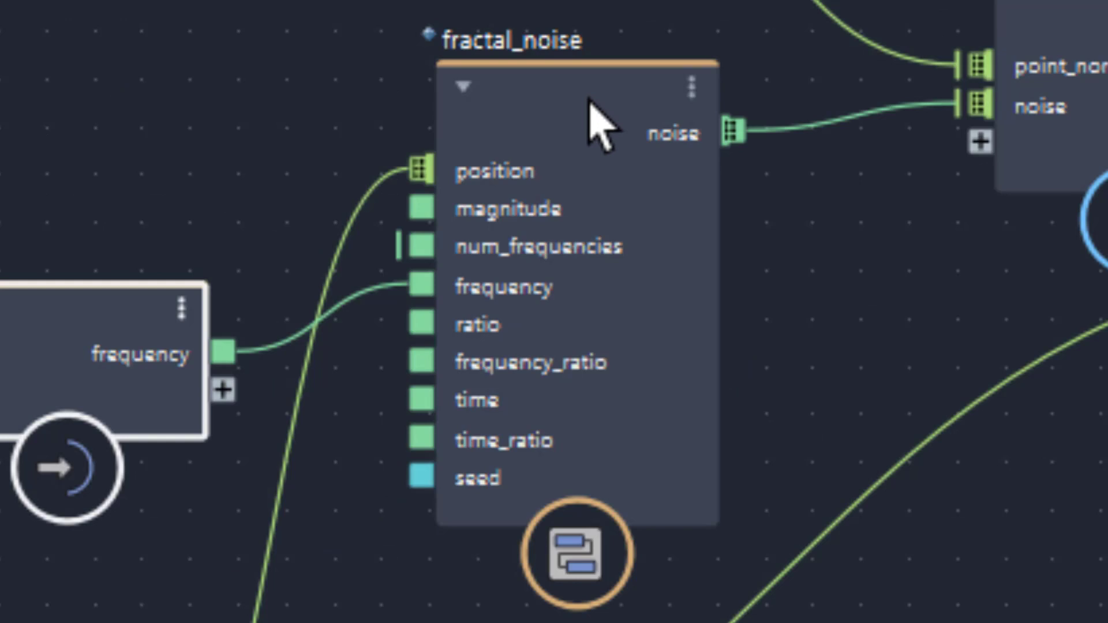
Step: Move fractal_noise up and to the right and lower the input node slightly
left_click_drag(373, 324, 356, 322)
left_click_drag(538, 113, 572, 77)
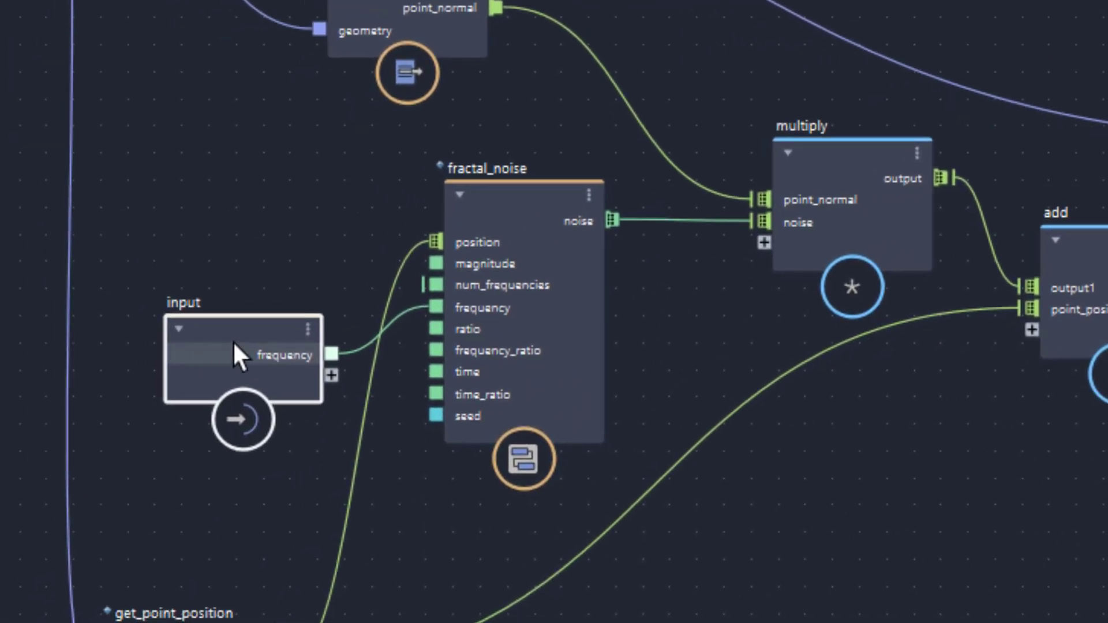
mouse_move(230, 340)
left_mouse_down()
mouse_move(241, 351)
mouse_move(236, 344)
left_mouse_up()
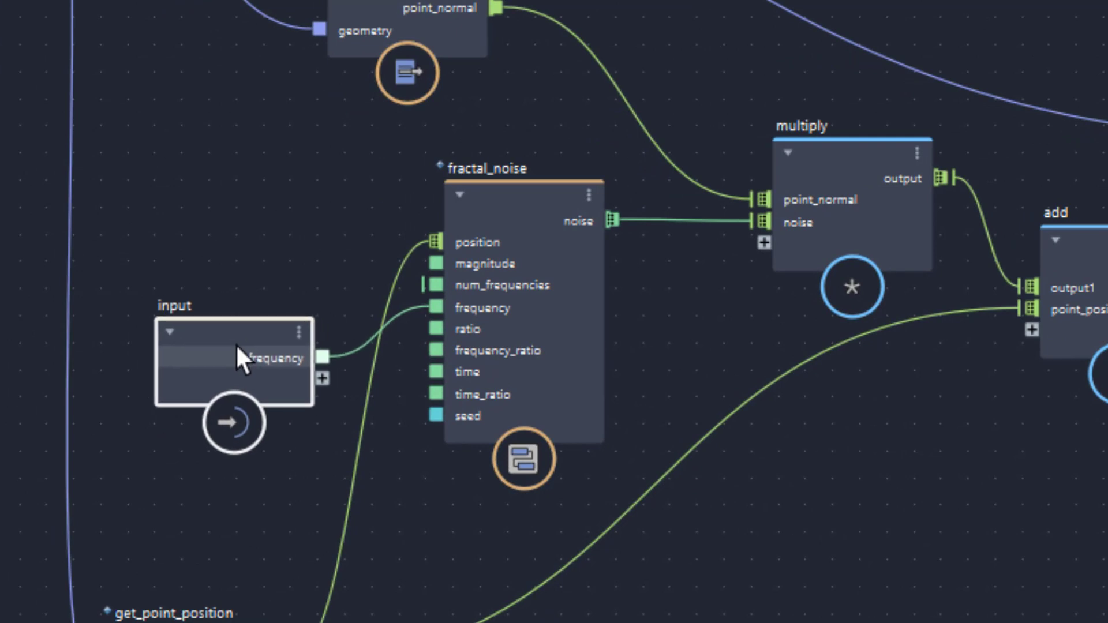
Step: Review fractal_noise's parameters, such as Time Ratio 1.5, and move the input node up-right
left_click(521, 195)
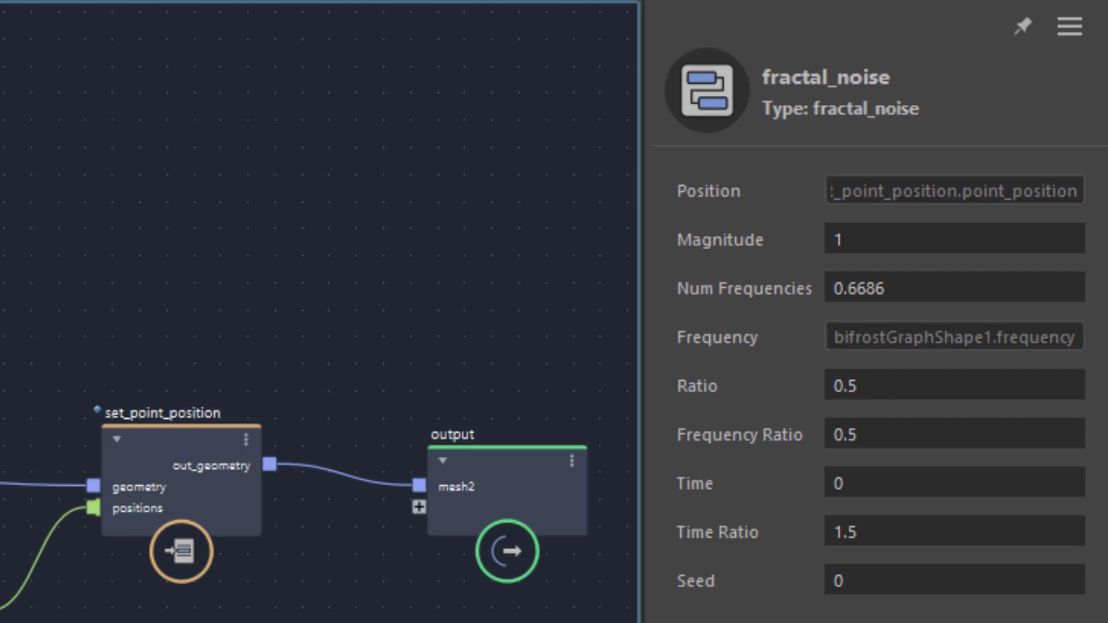
left_click(548, 267)
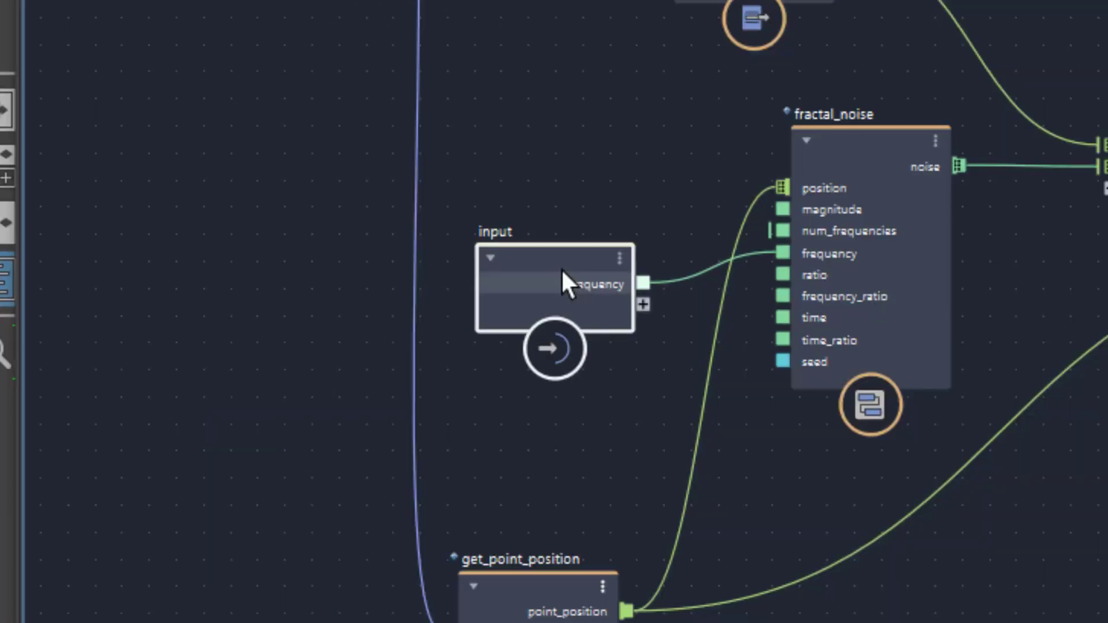
left_click_drag(567, 273, 571, 268)
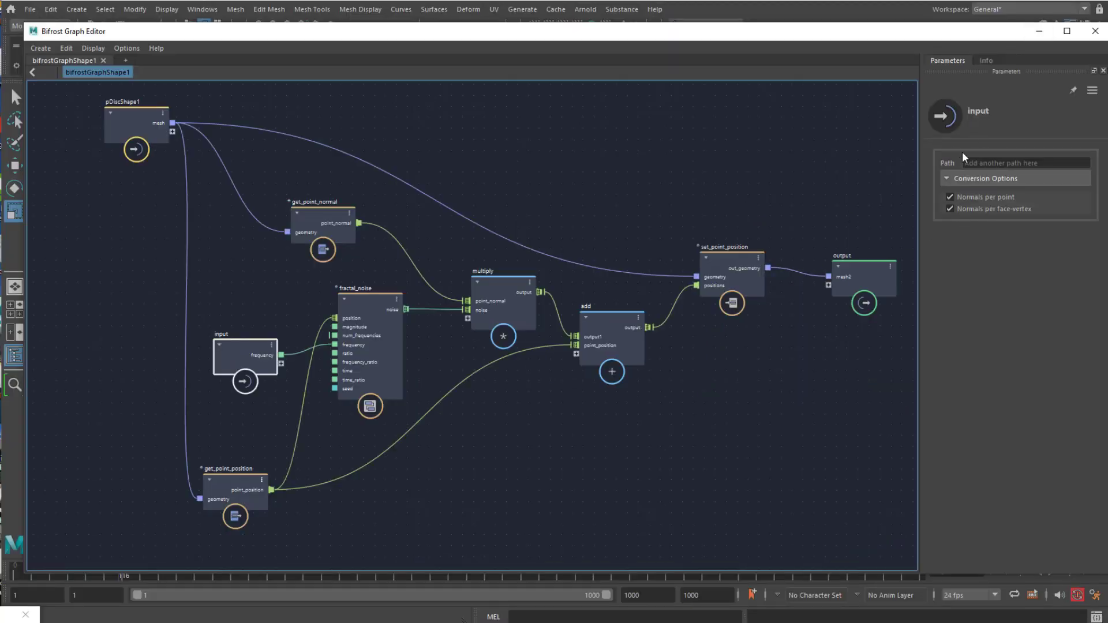
Step: Select bifrostGraph1 in the scene and reveal its exposed Frequency attribute
left_click(1041, 34)
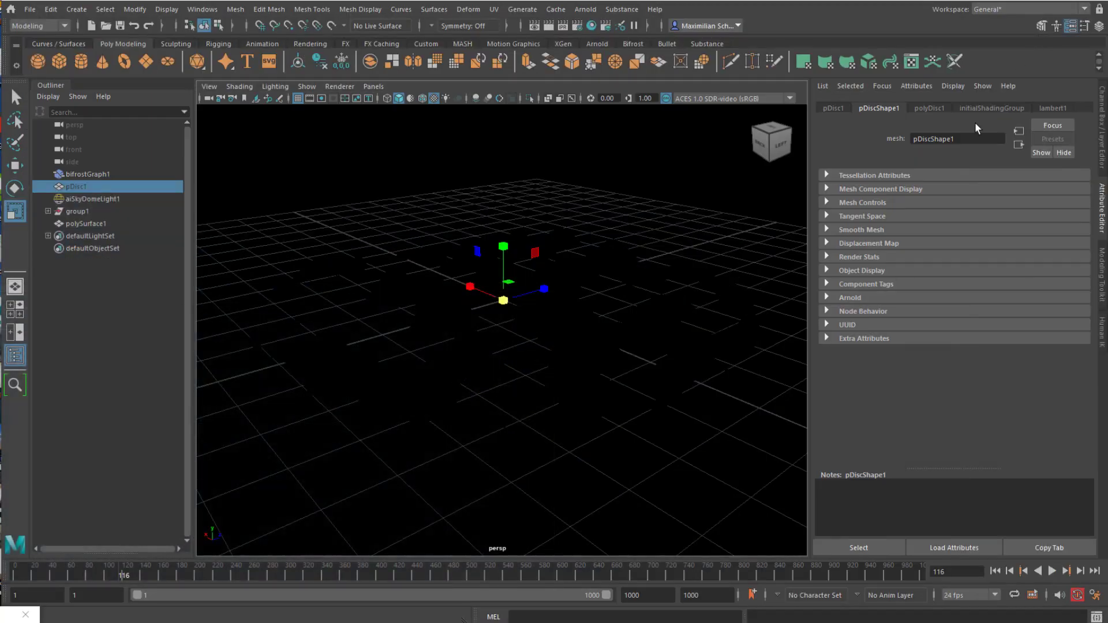
left_click(84, 174)
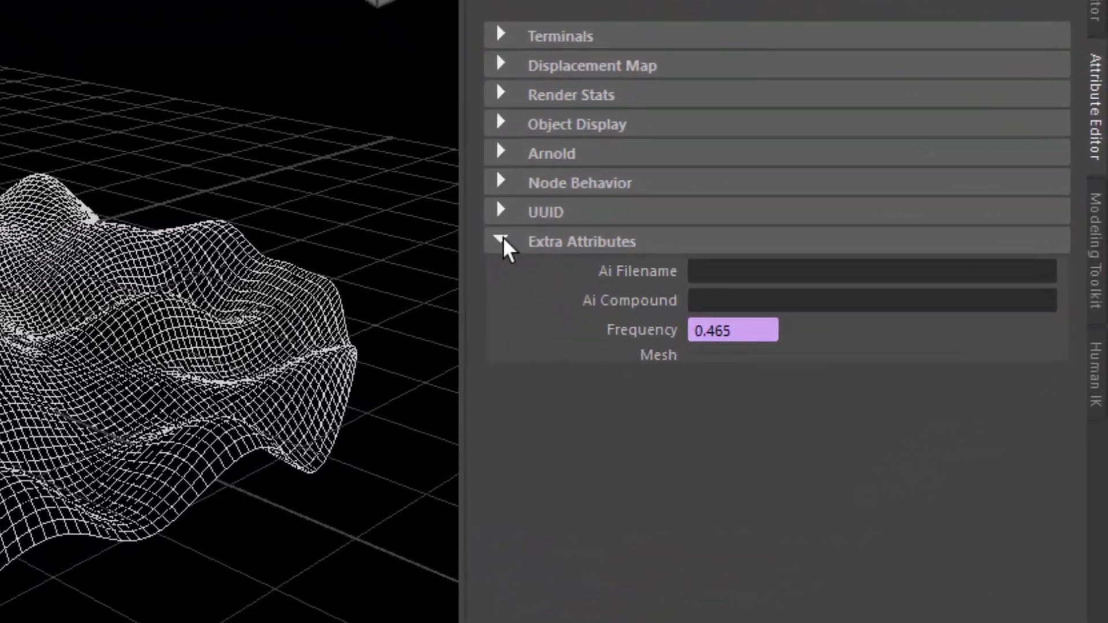
left_click(732, 263)
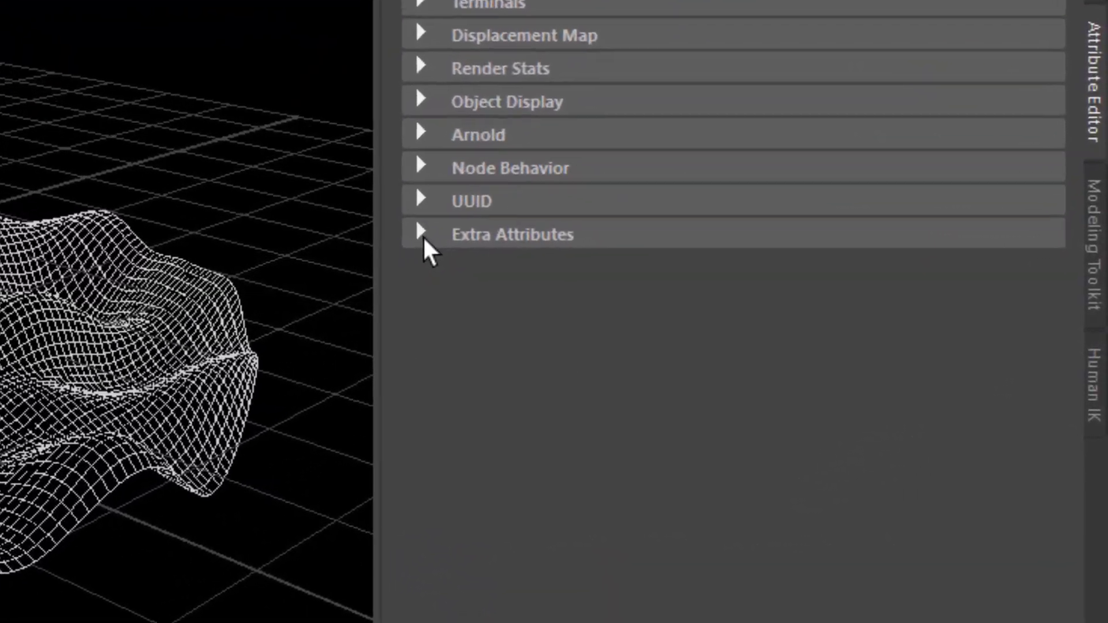
left_click(416, 234)
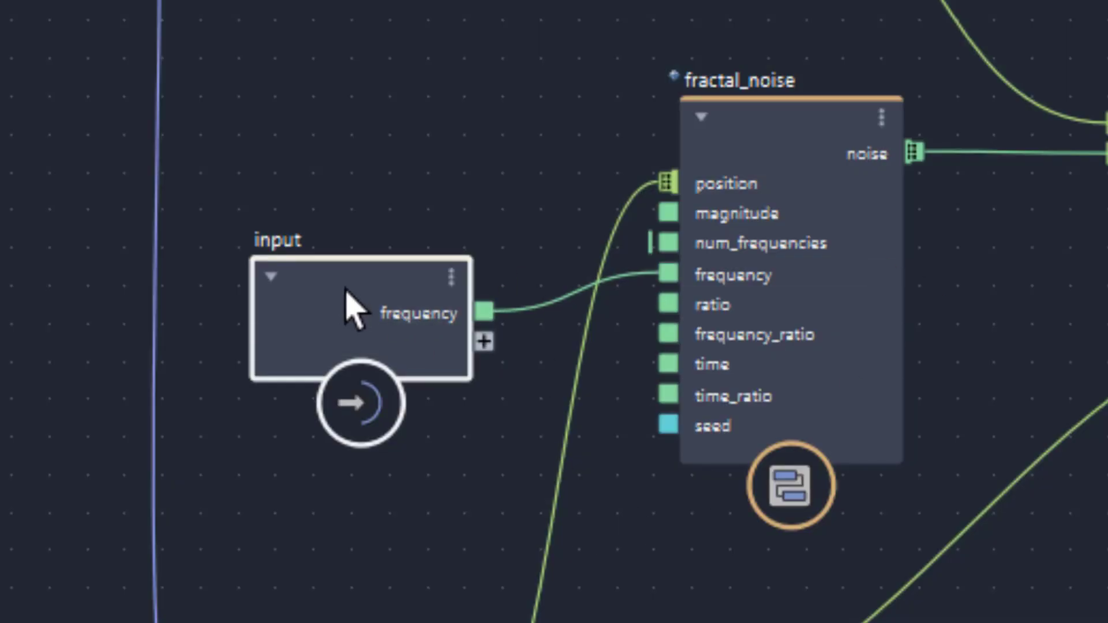
Step: Nudge the input node, then create the Frequency expression bifrostGraphShape1.frequency=sin(time/10)
left_click_drag(347, 310, 363, 298)
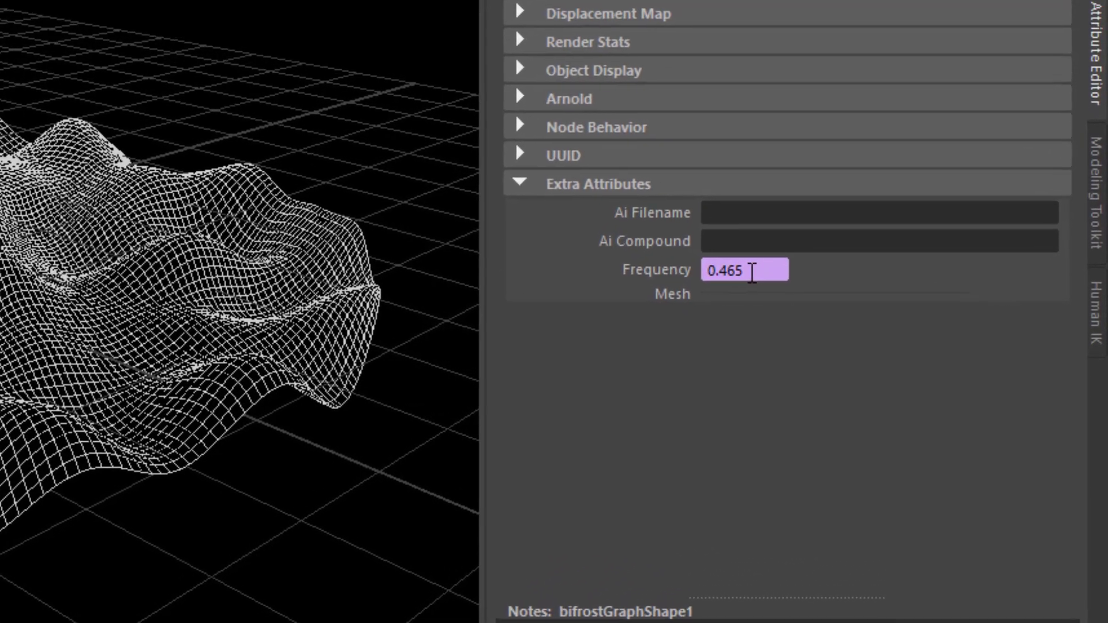
right_click(770, 278)
left_click(830, 297)
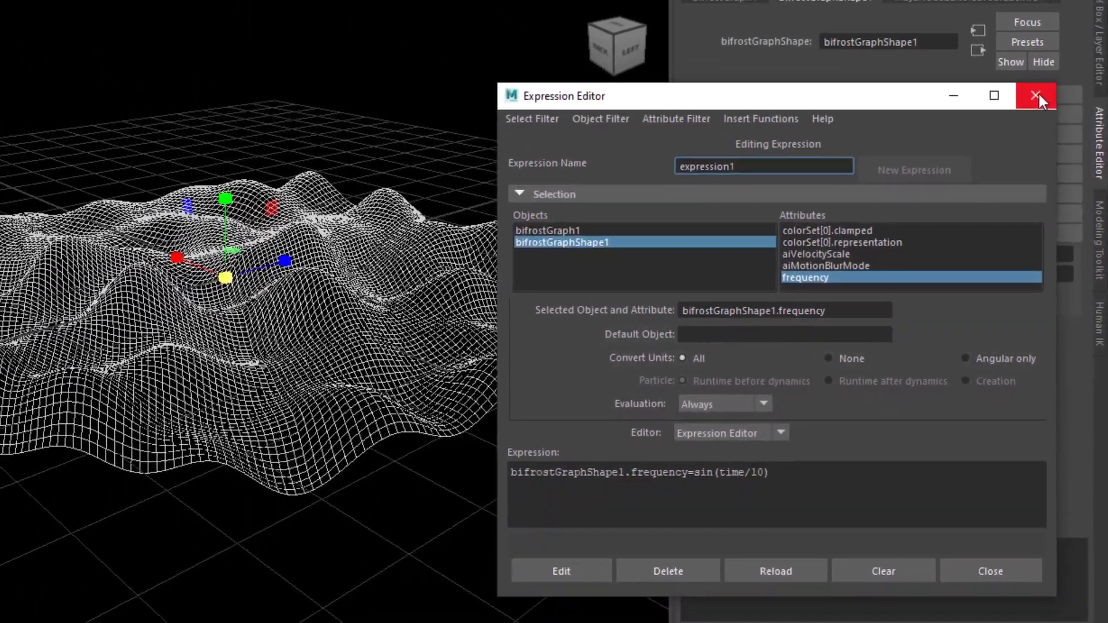
Step: Close the expression window, add a port to the input node, and nudge it beside fractal_noise
left_click(1039, 94)
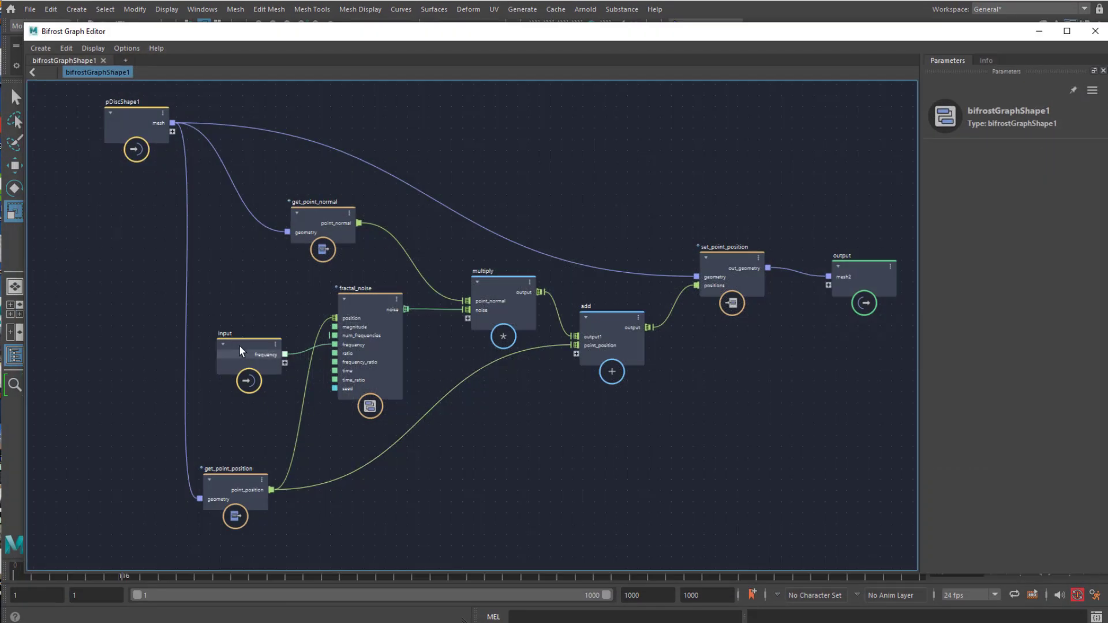
left_click_drag(240, 345, 245, 351)
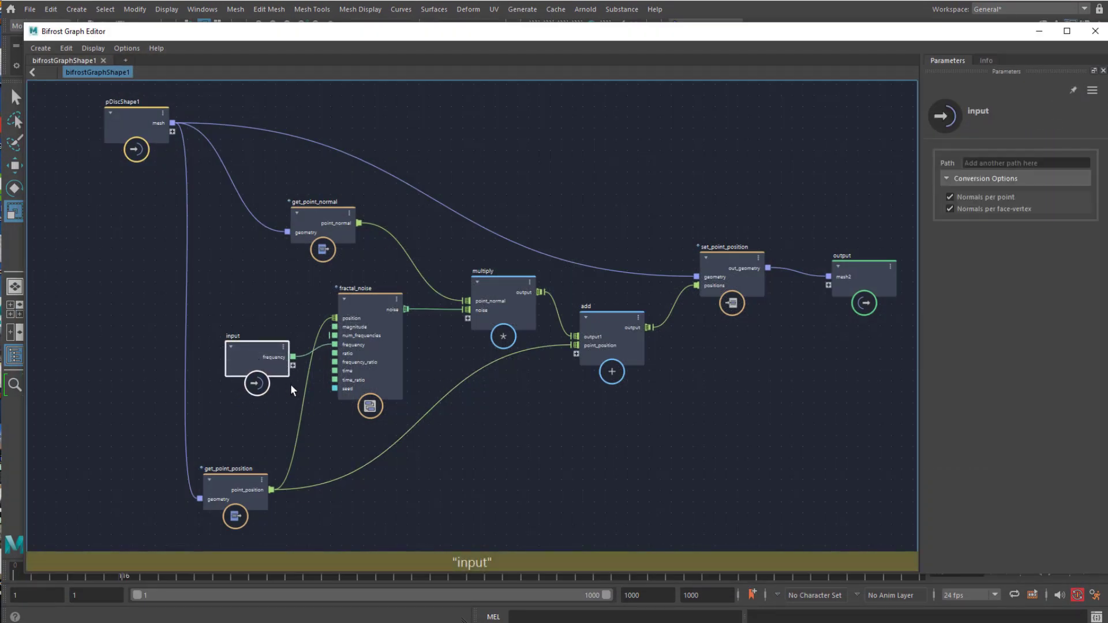
left_click(293, 366)
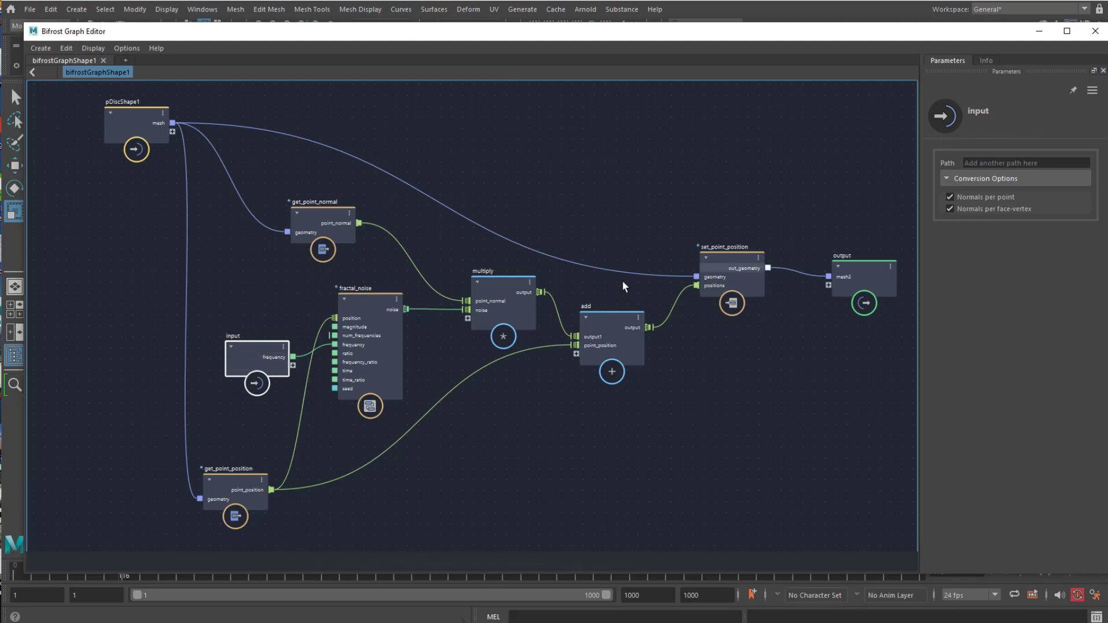
left_click(356, 303)
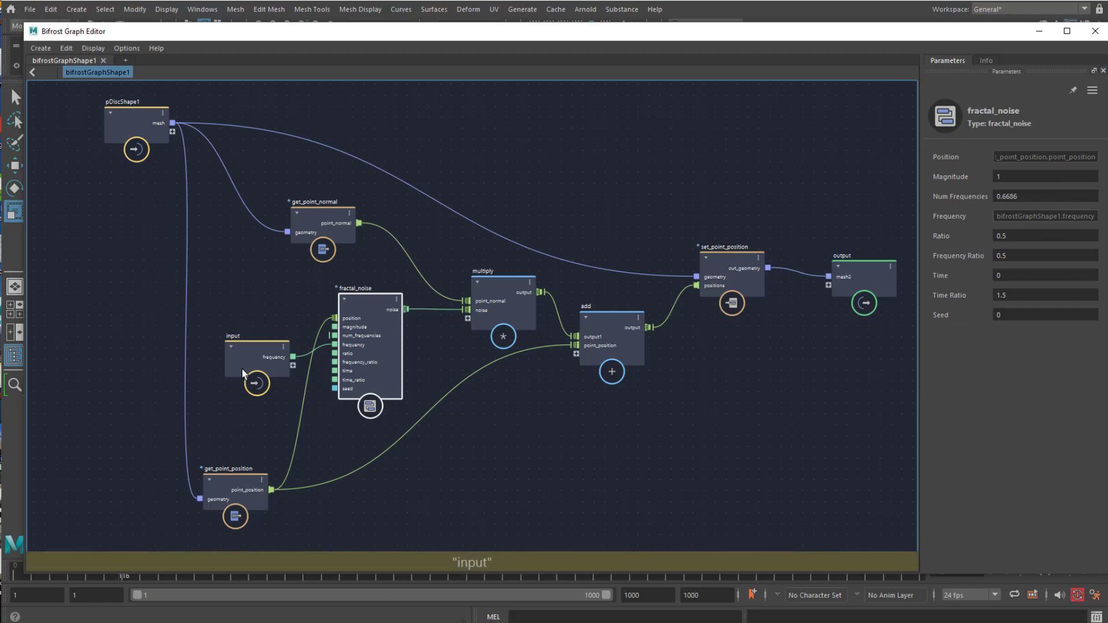
left_click_drag(260, 357, 256, 348)
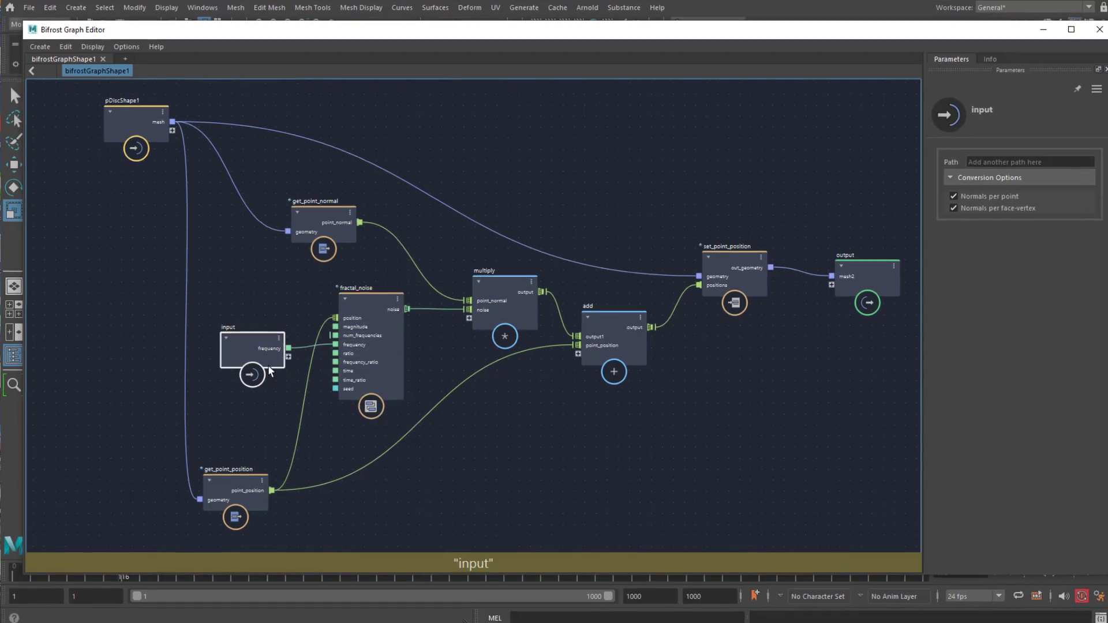
Step: Pan fractal_noise, multiply and add into view and select multiply and get_point_normal
left_click(362, 306)
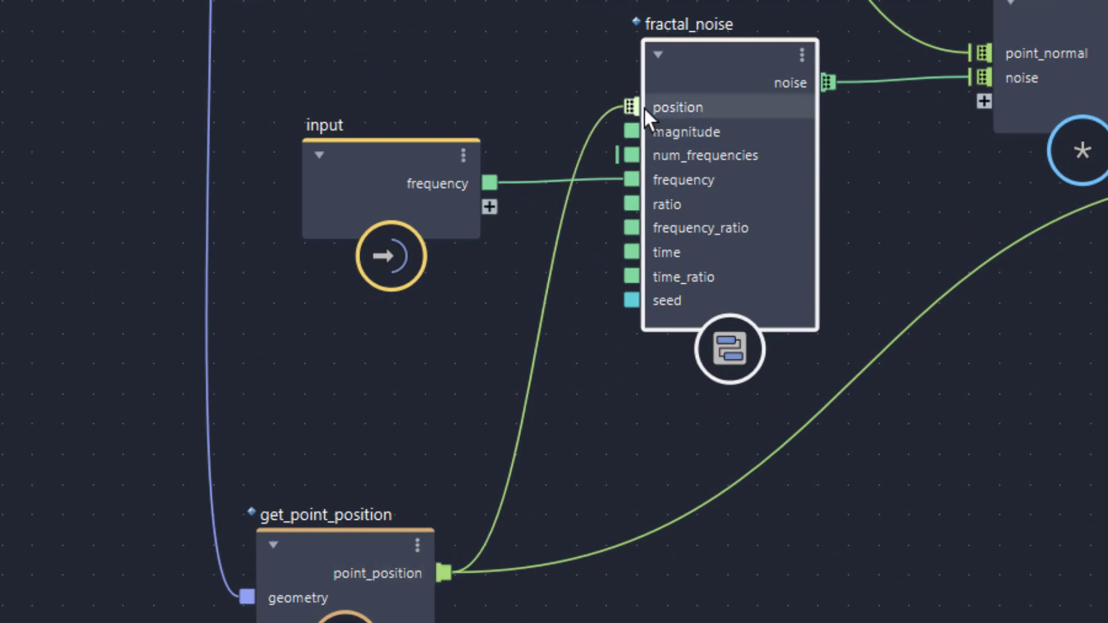
middle_click_drag(906, 283, 650, 371)
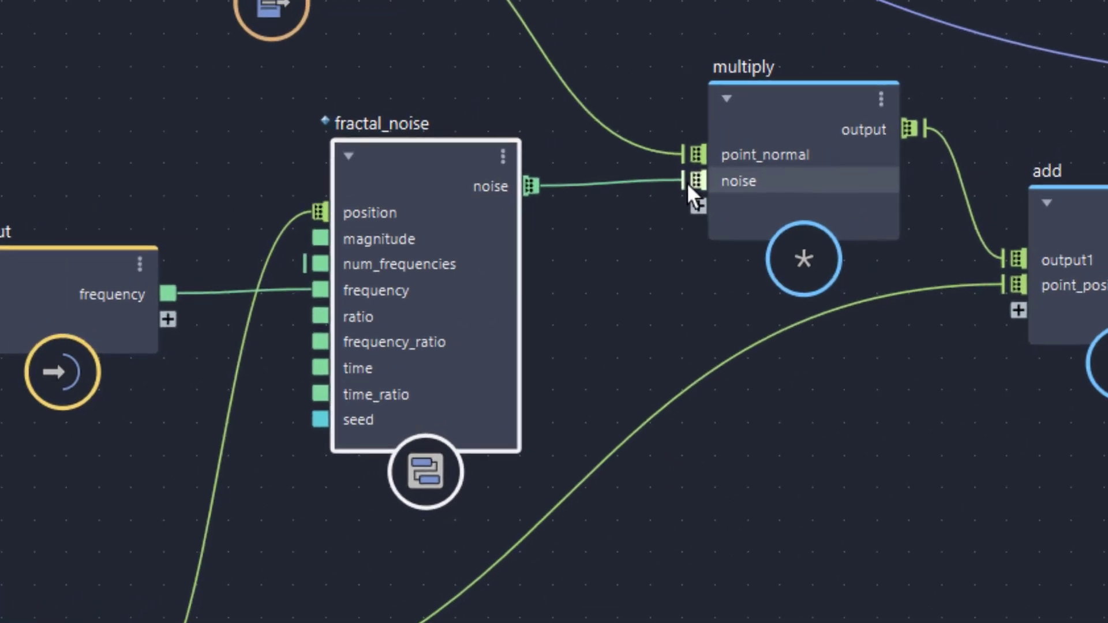
left_click(786, 122)
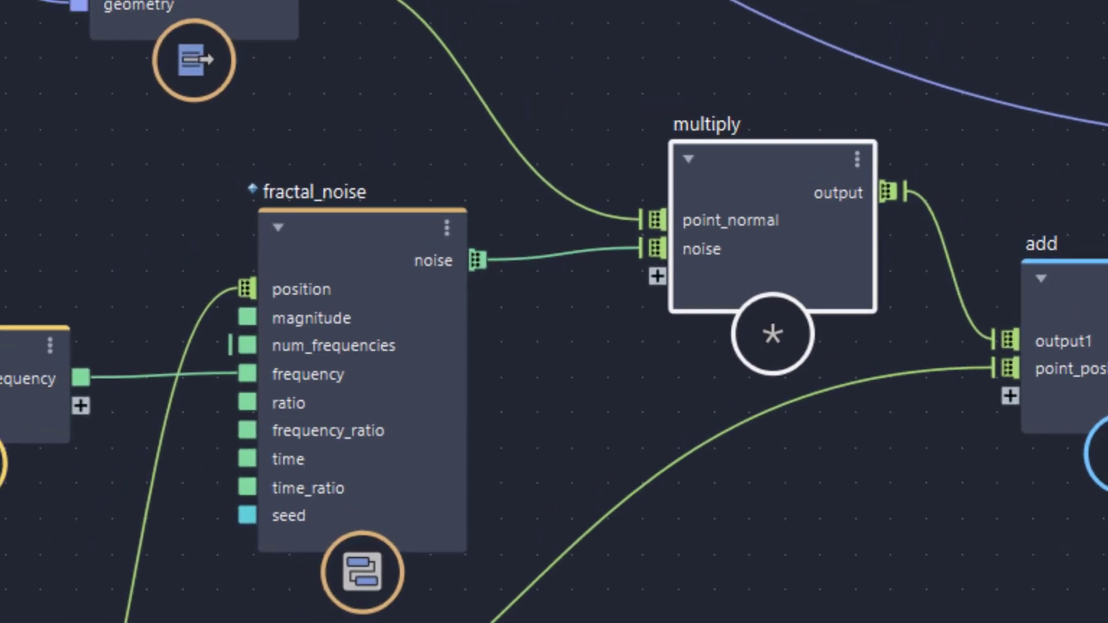
left_click(249, 24)
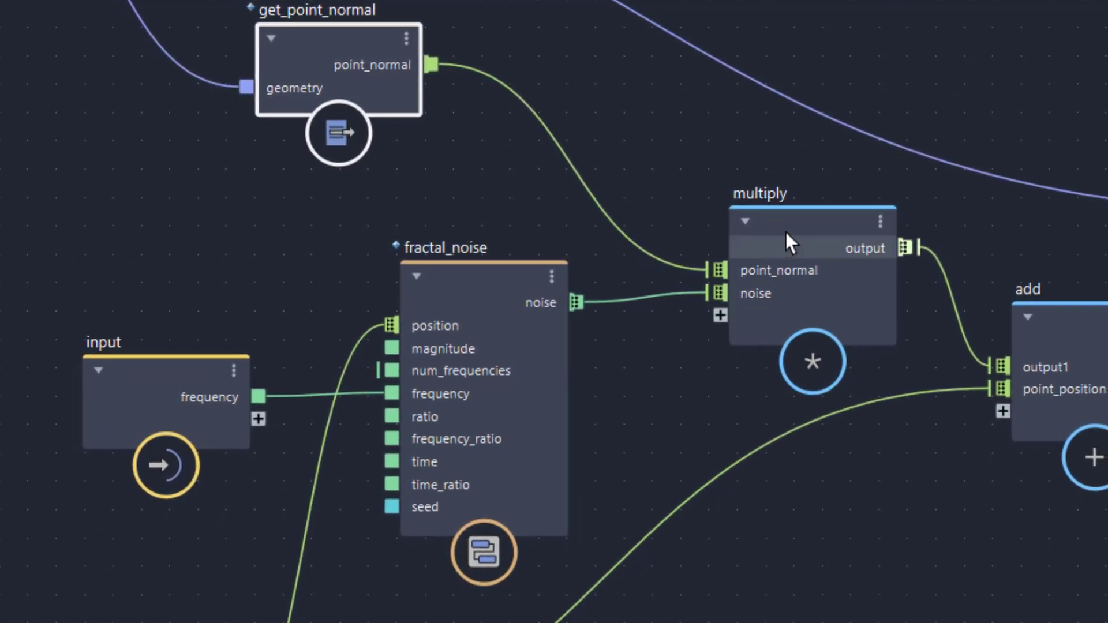
left_click(777, 234)
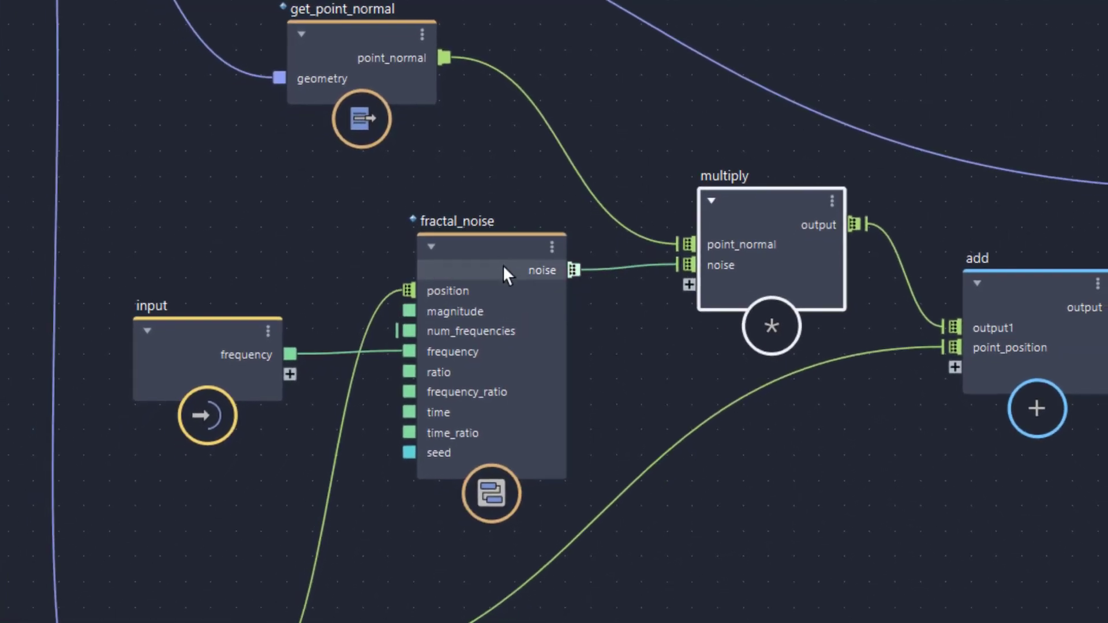
Step: Nudge fractal_noise down-right, raise get_point_position, and shift get_point_normal left
left_click_drag(498, 260, 515, 265)
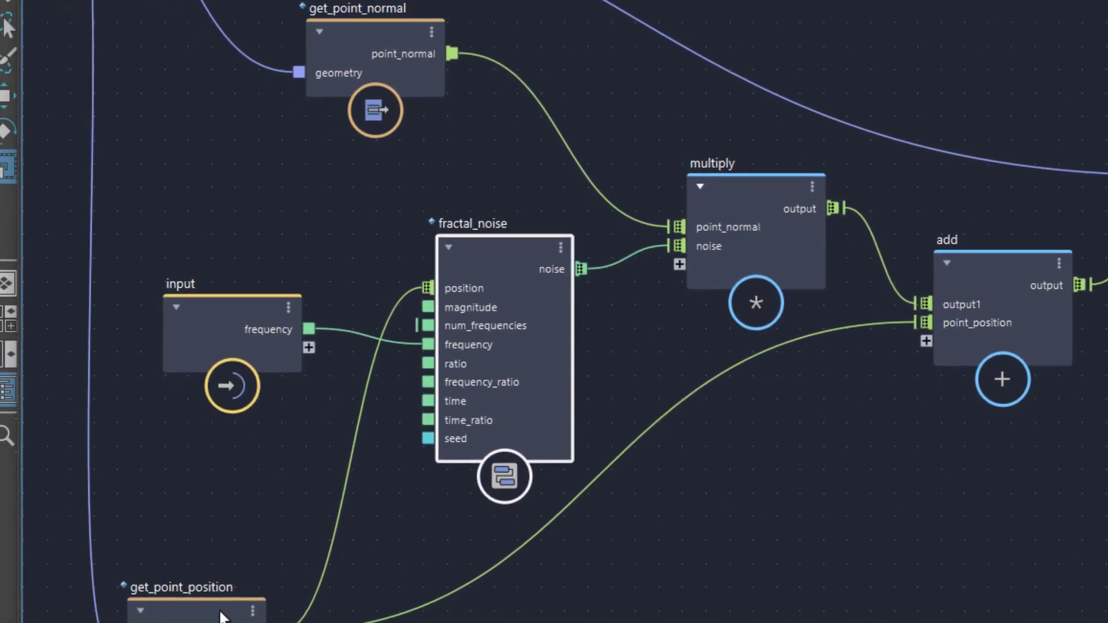
left_click_drag(185, 612, 185, 586)
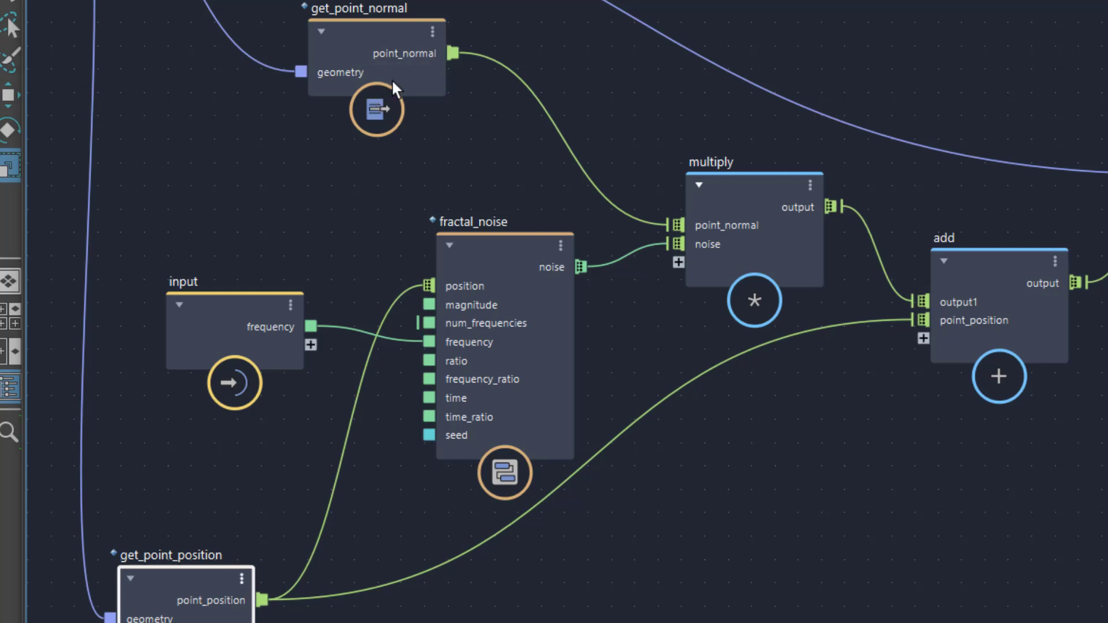
left_click_drag(398, 46, 368, 33)
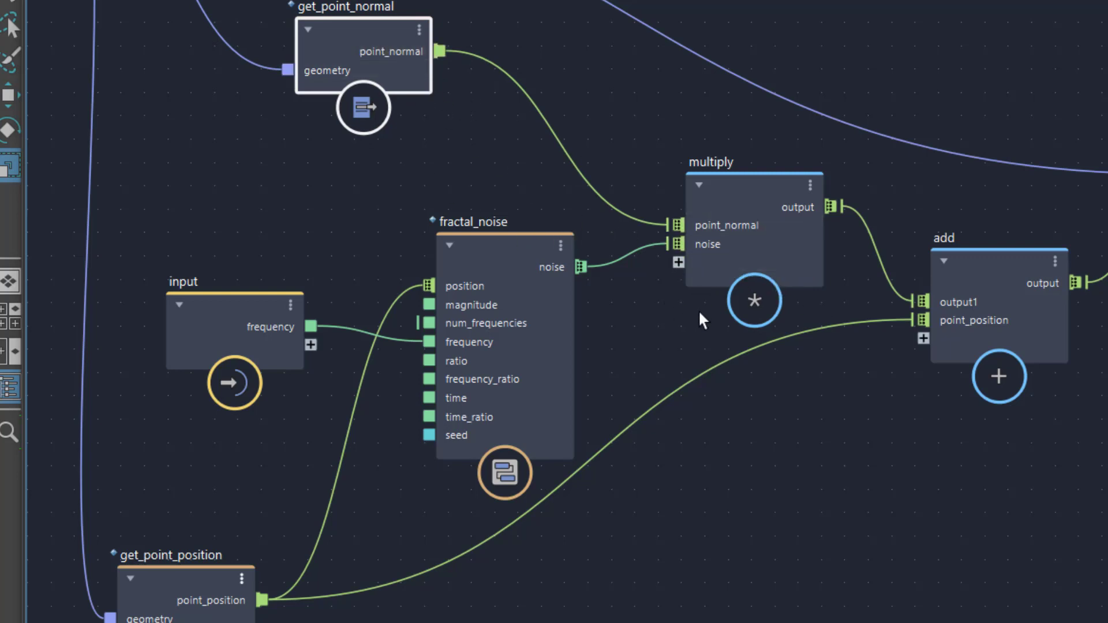
Step: Adjust the multiply, add and get_point_position nodes, leaving add slightly down and right
left_click_drag(740, 202, 729, 196)
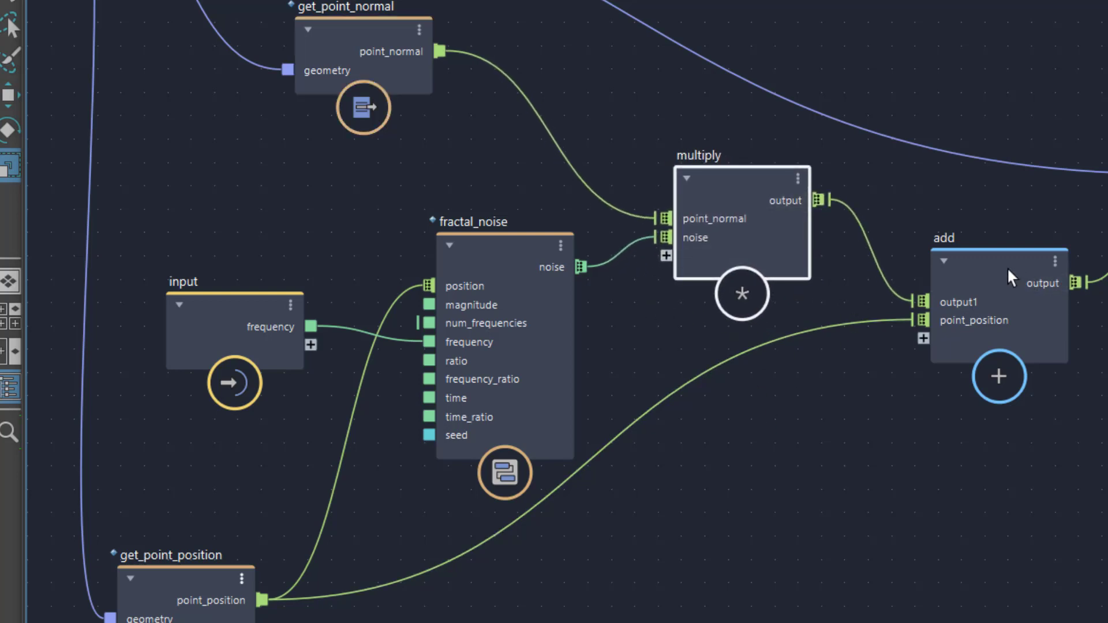
left_click_drag(1012, 278, 1018, 287)
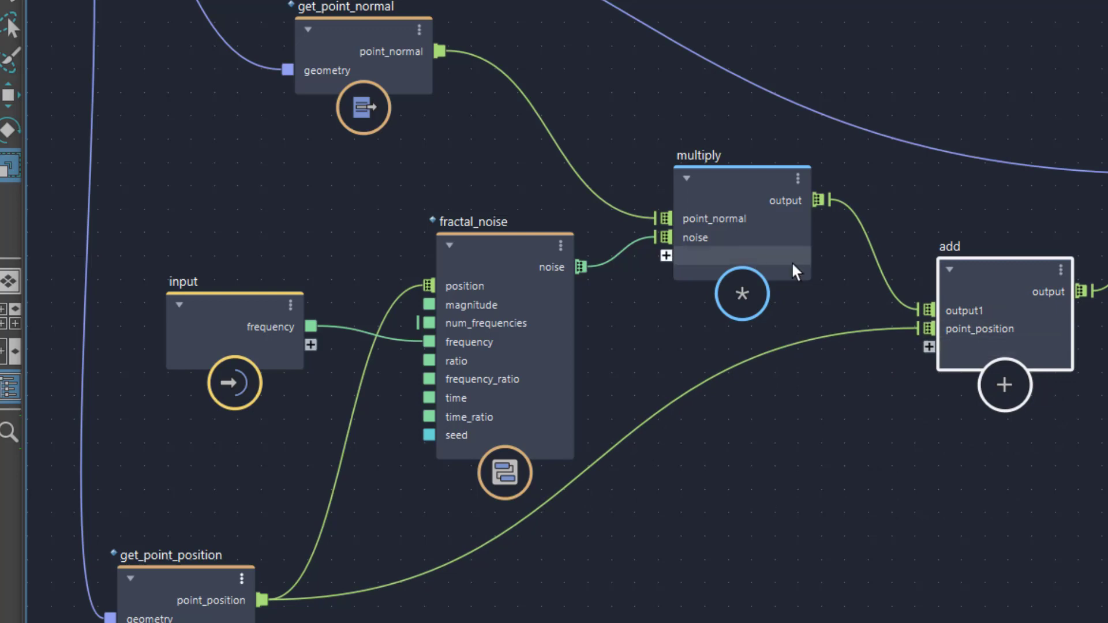
left_click_drag(740, 193, 748, 188)
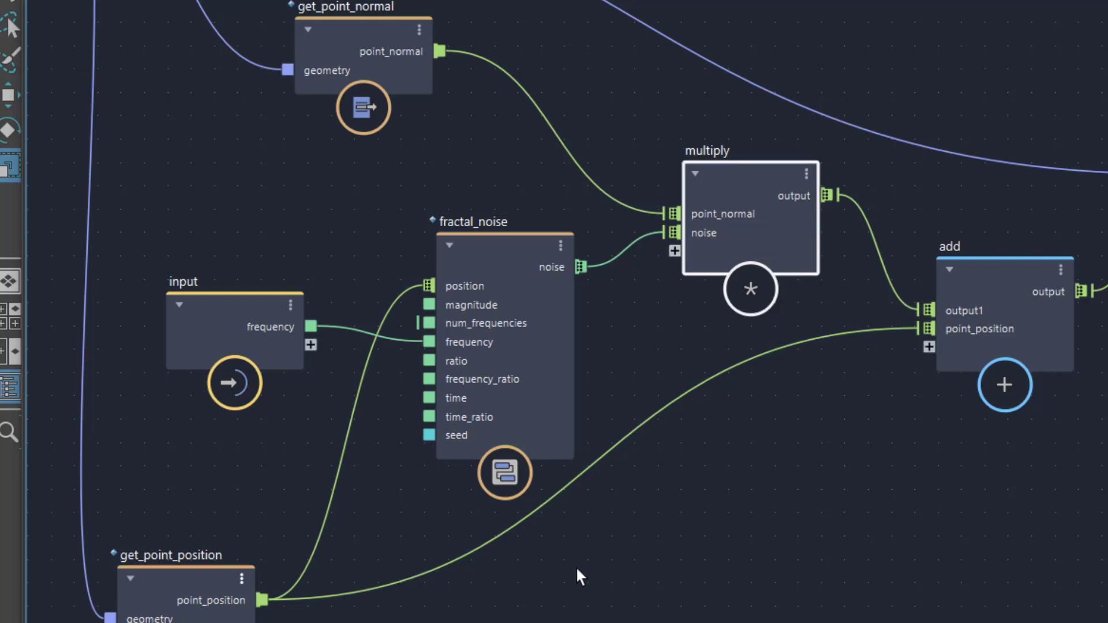
mouse_move(188, 593)
left_mouse_down()
mouse_move(223, 583)
mouse_move(200, 579)
left_mouse_up()
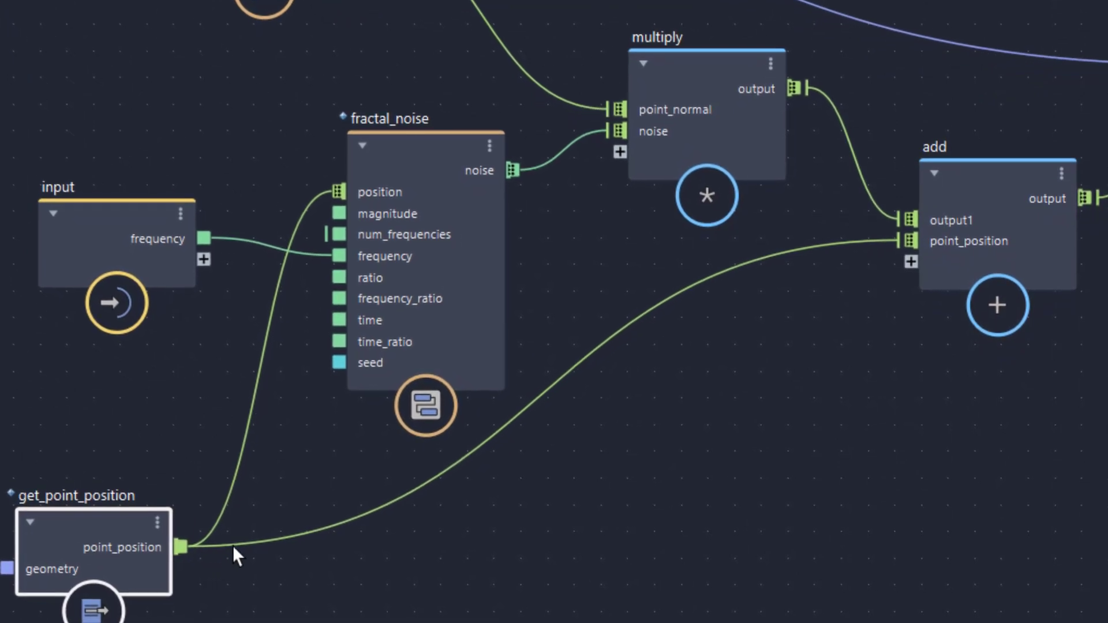
left_click_drag(983, 174, 980, 178)
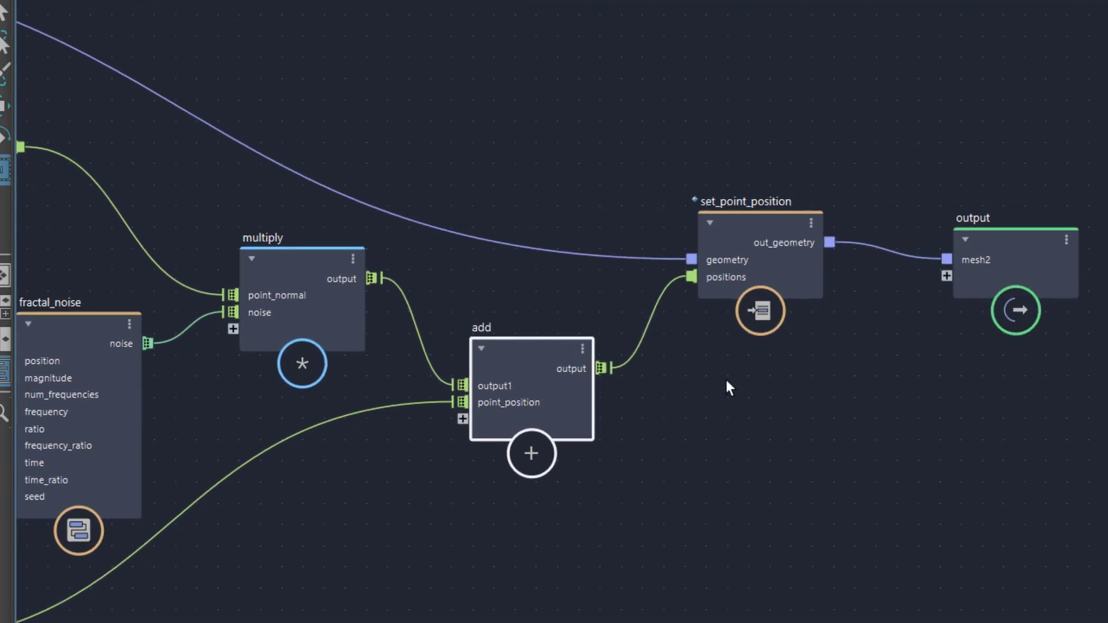
Step: Move the Bifrost output node further right and select it
left_click_drag(1008, 249, 1068, 240)
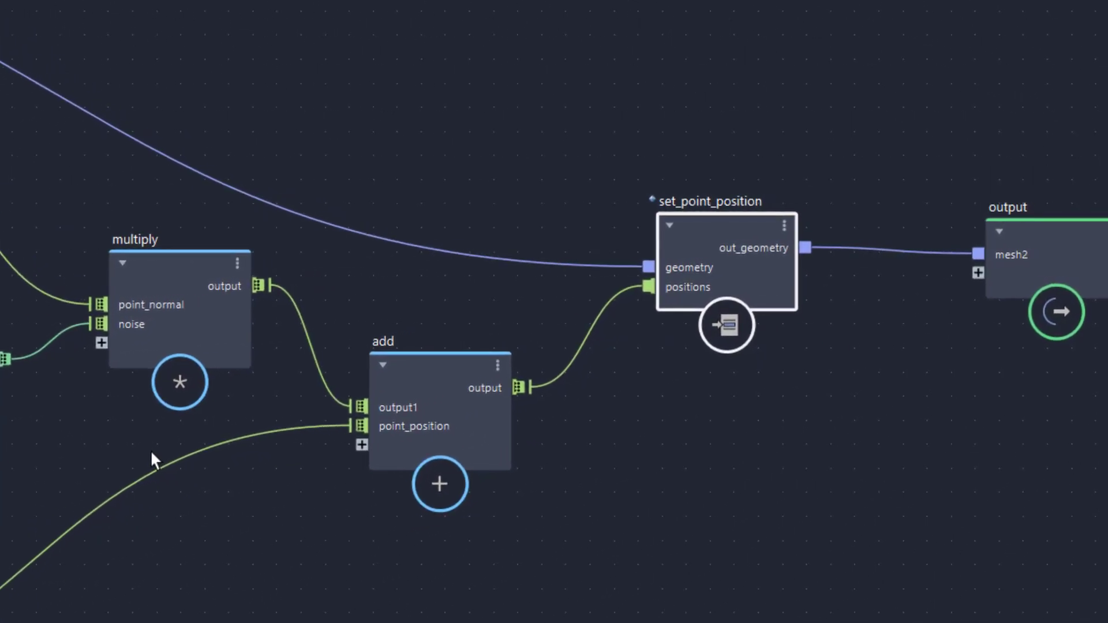
left_click(993, 248)
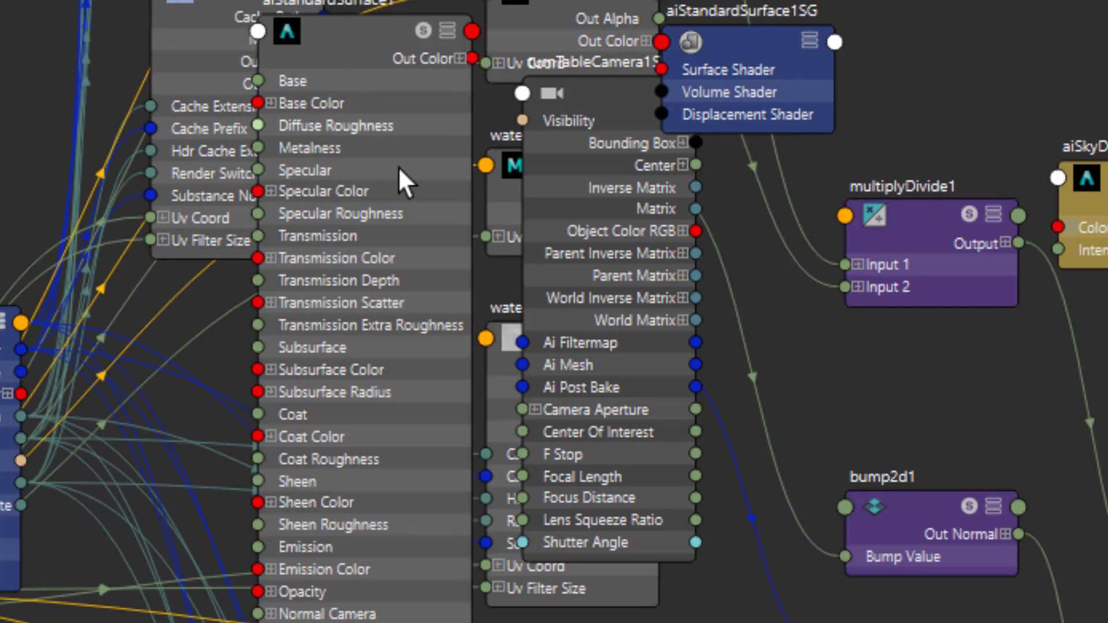
Step: Graph the aiStandardSurface2 moss material's network from its Hypershade browser swatch
scroll(321, 382, "up", 3)
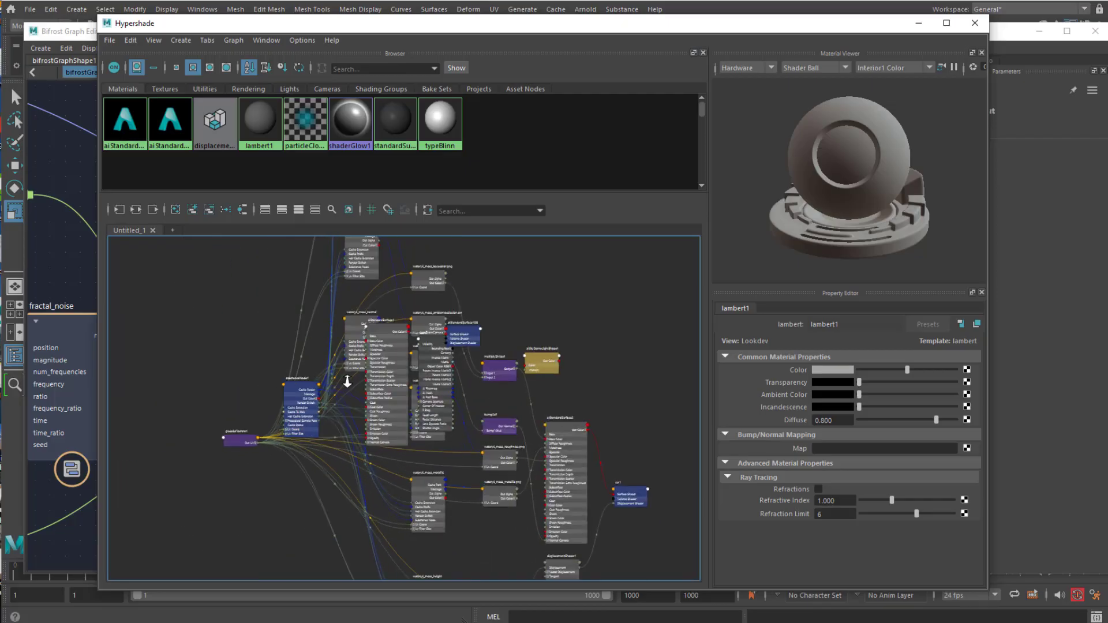
middle_click_drag(160, 128, 172, 127)
right_click(172, 127)
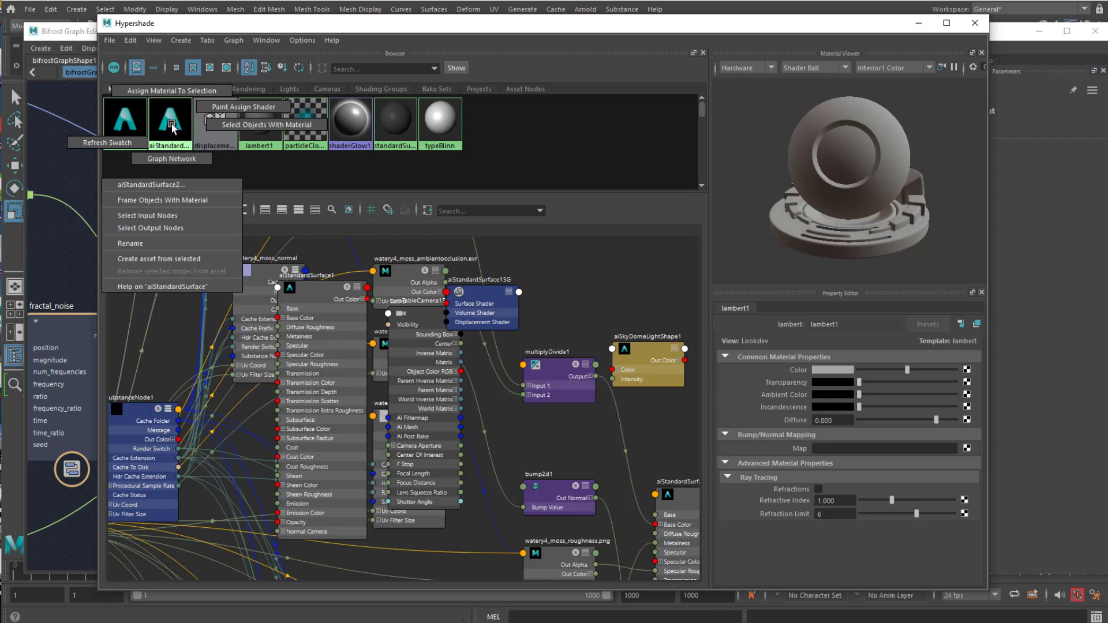
left_click(171, 159)
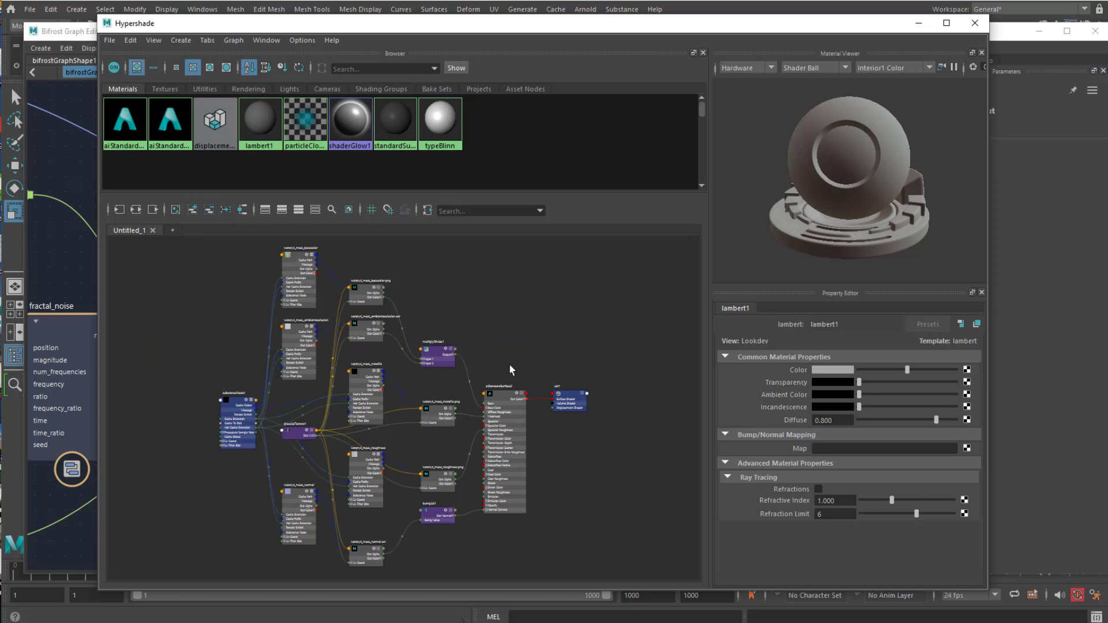
Step: Trace the moss texture nodes into aiStandardSurface2, select substanceNode1, and expand the shading group's ports
scroll(437, 363, "up", 5)
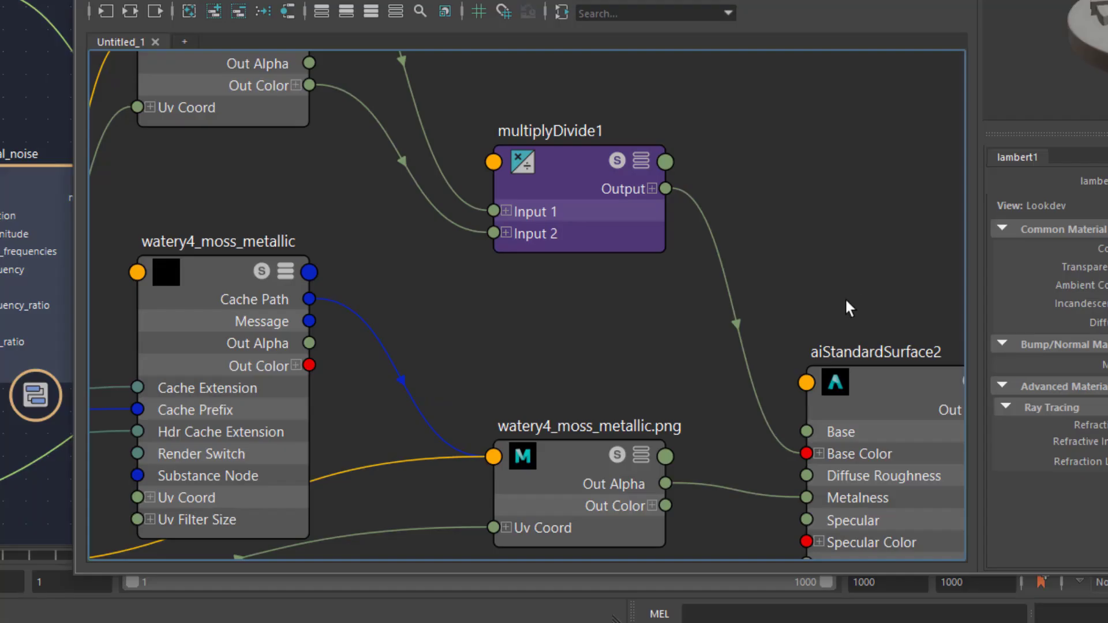
middle_click_drag(848, 306, 570, 139, "alt")
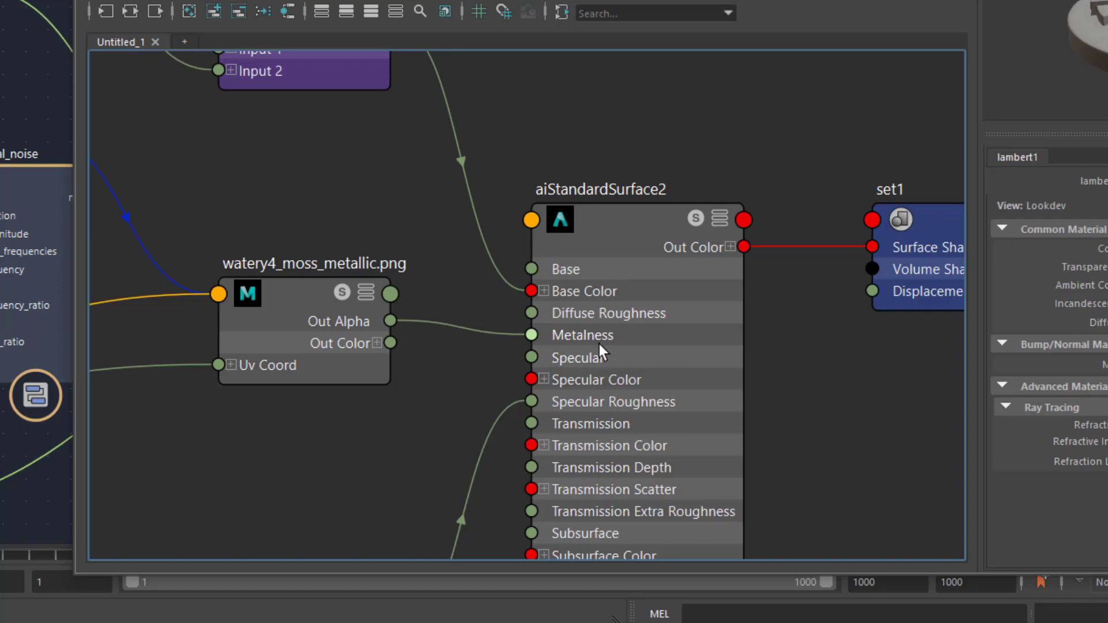
middle_click_drag(648, 352, 668, 220, "alt")
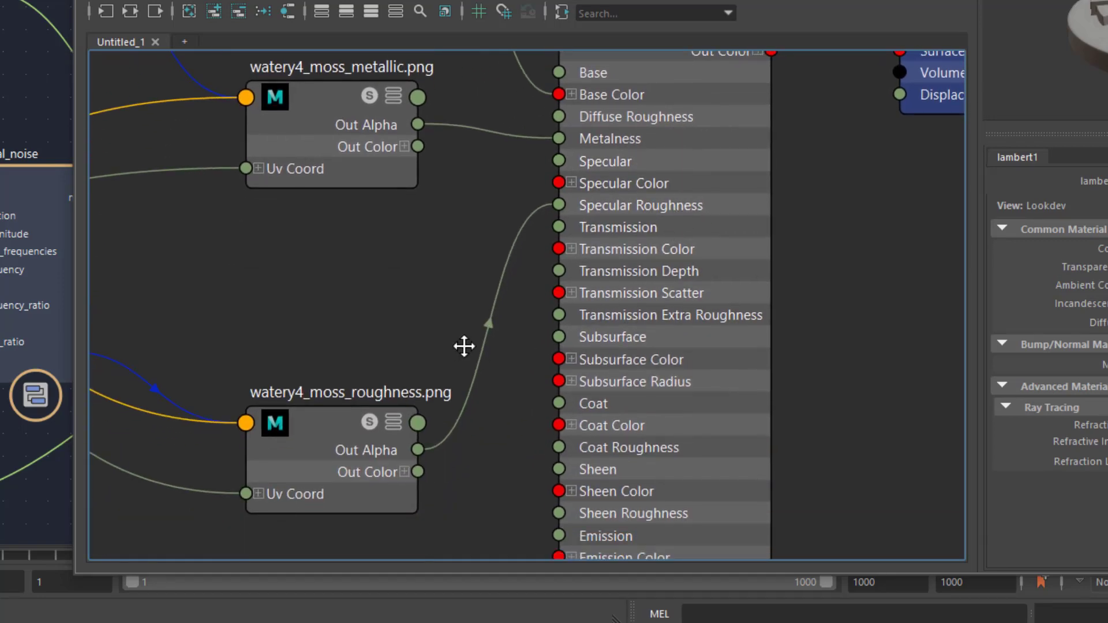
middle_click_drag(485, 339, 652, 373, "alt")
scroll(652, 372, "down", 6)
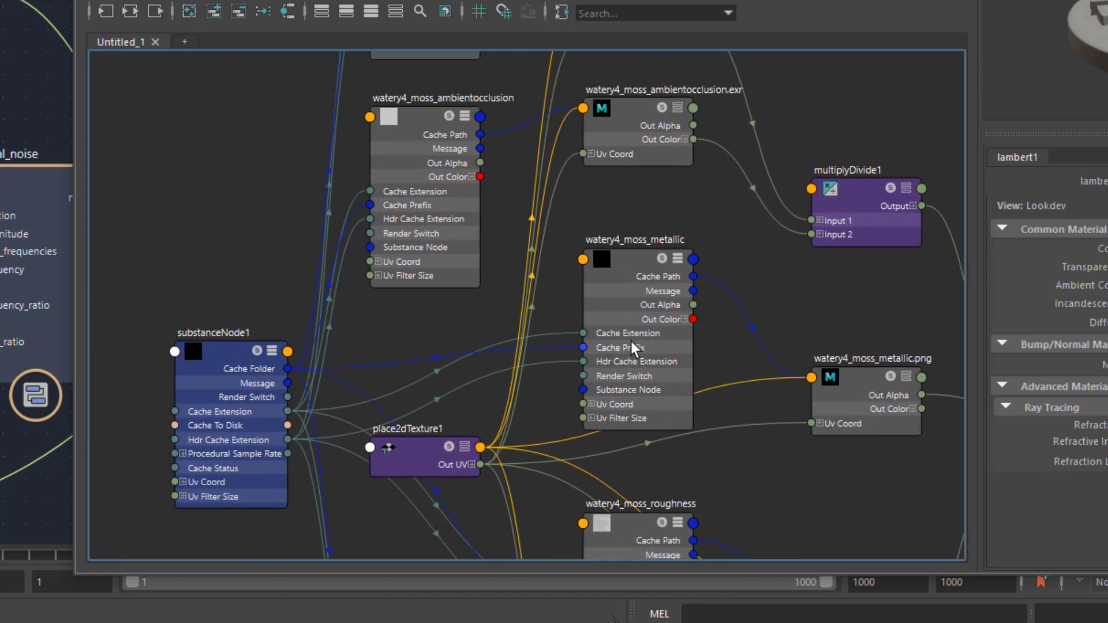
left_click(220, 370)
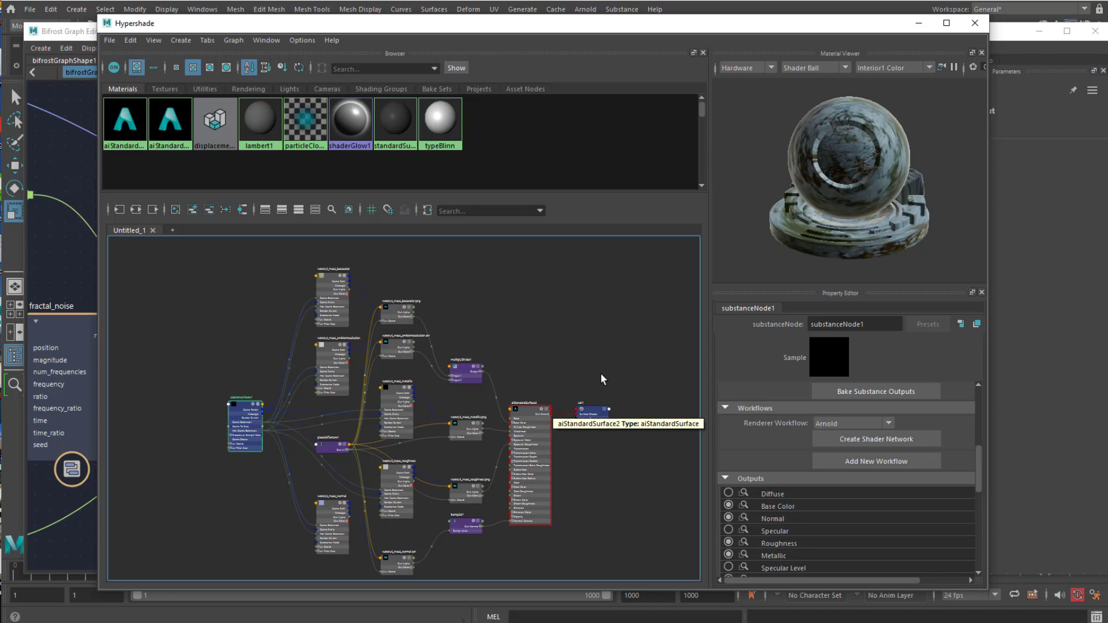
key("3")
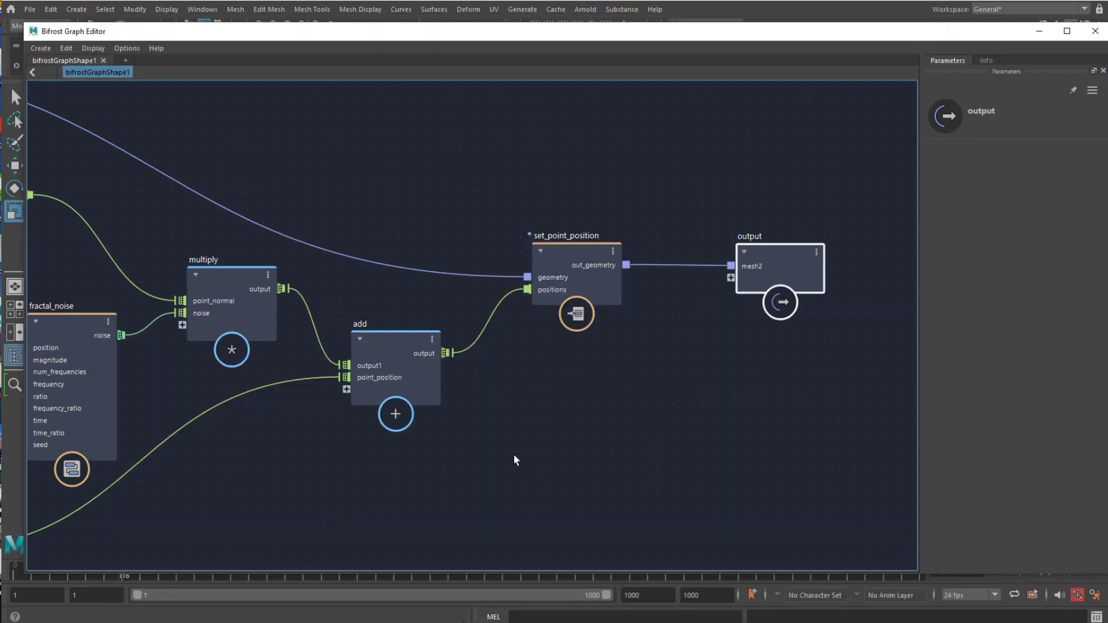
Step: Zoom the Bifrost graph to show the full chain from pDiscShape1 through set_point_position to output
scroll(588, 427, "down", 5)
scroll(669, 401, "up", 3)
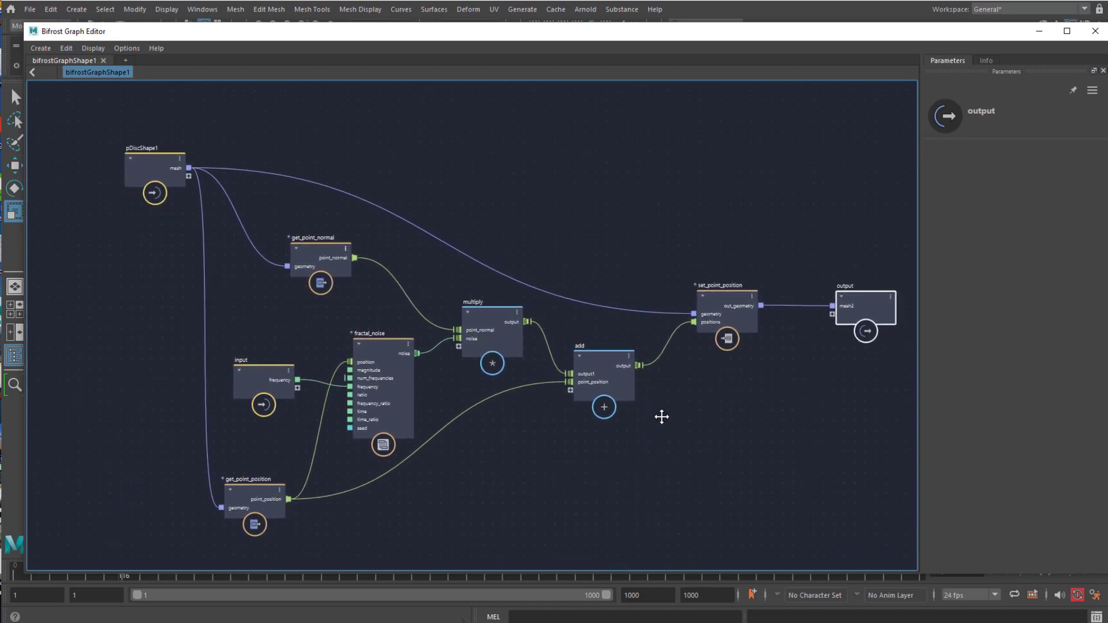